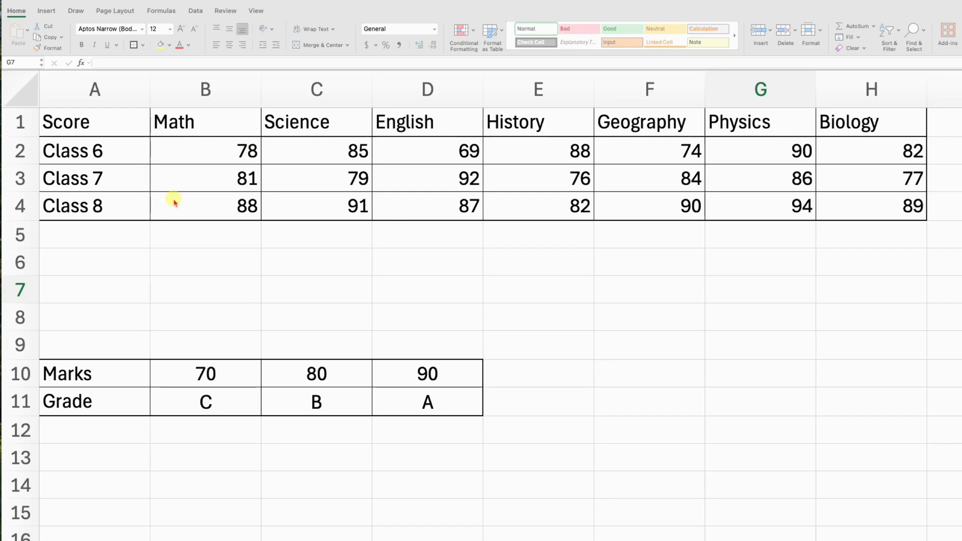
Examine the score table, checking the class rows against the Math and Science subject columns.
{"action": "left_click", "coordinate": [312, 182]}
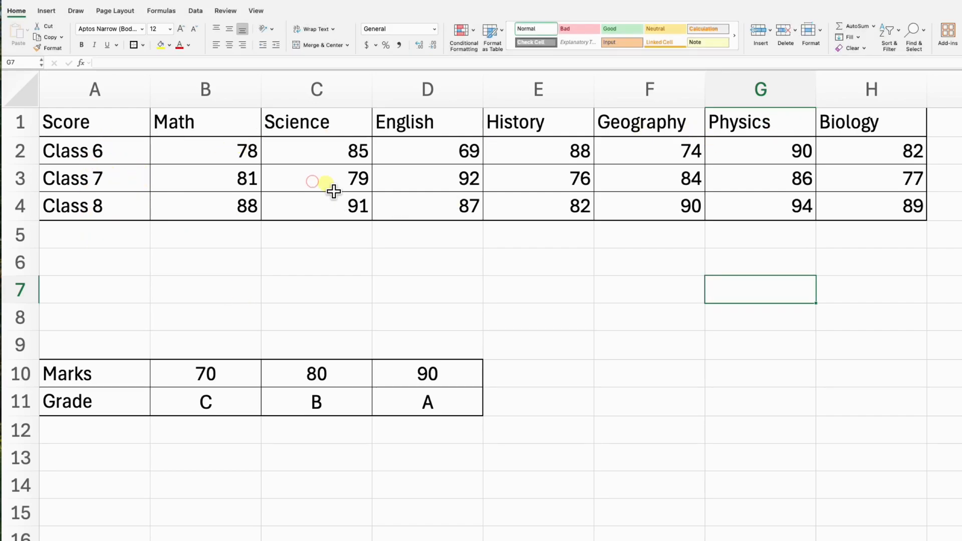
{"action": "left_click", "coordinate": [326, 182]}
{"action": "left_click", "coordinate": [329, 208]}
{"action": "left_click", "coordinate": [329, 186]}
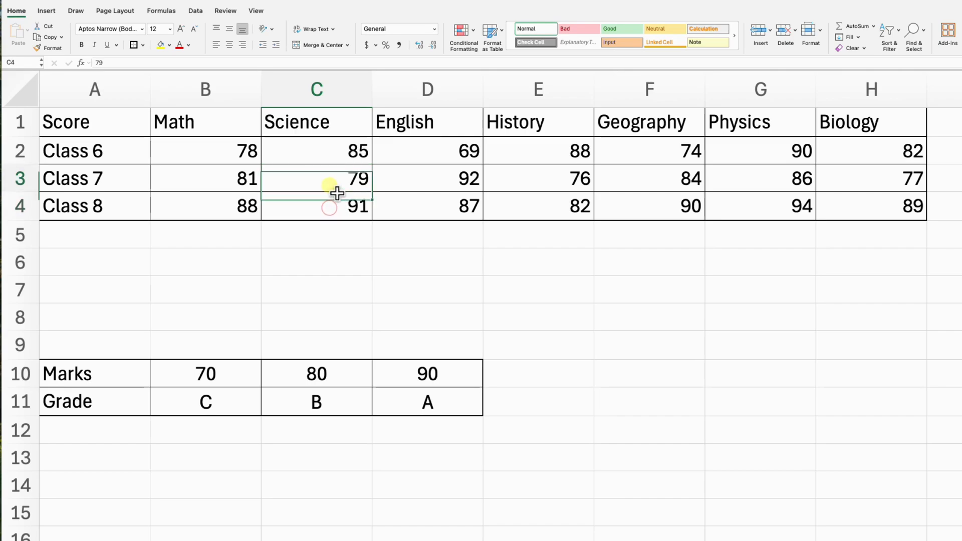
{"action": "left_click", "coordinate": [208, 179]}
{"action": "left_click", "coordinate": [218, 124]}
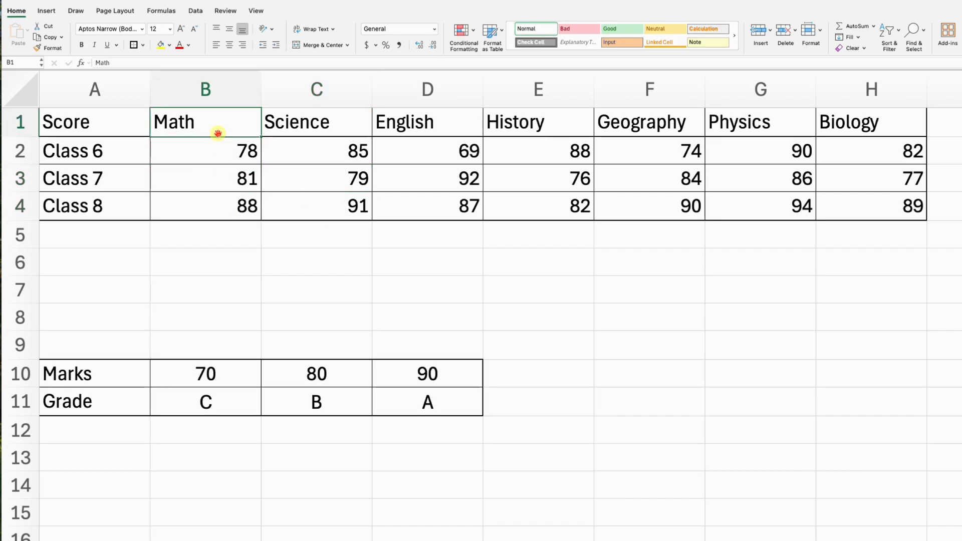
{"action": "left_click", "coordinate": [93, 216]}
{"action": "left_click", "coordinate": [183, 220]}
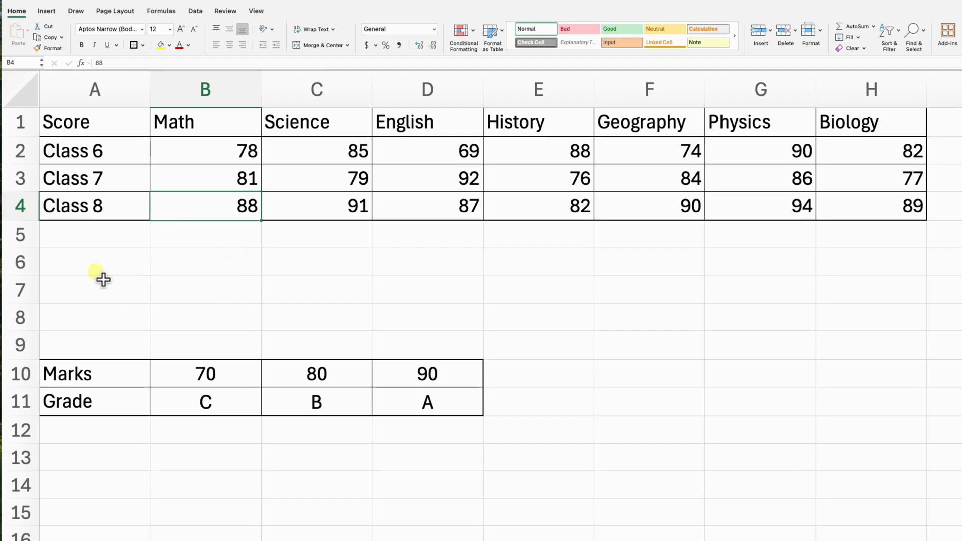
{"action": "left_click", "coordinate": [123, 264]}
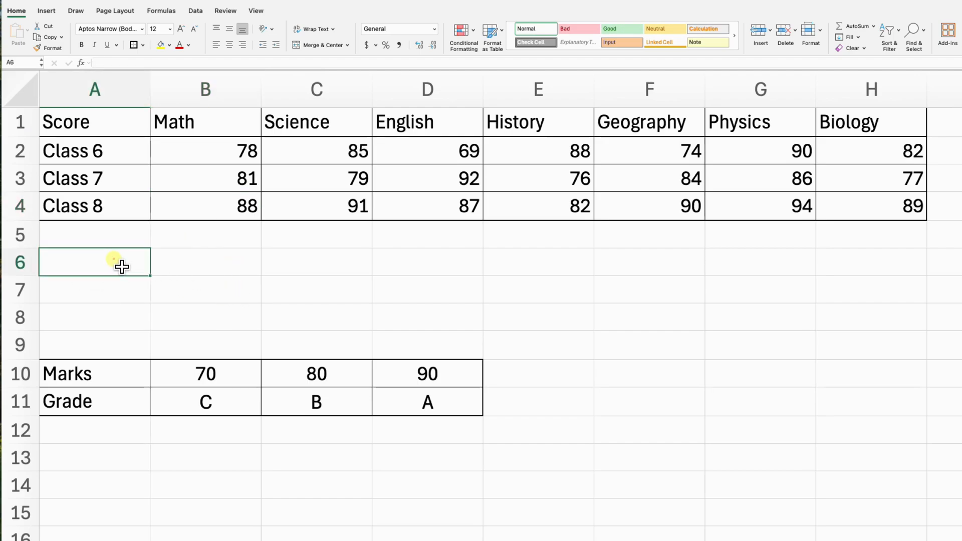
Enter =HLOOKUP(B1,A1:H4,4,FALSE) in cell B6 to look up the Class 8 Math score.
{"action": "left_click", "coordinate": [232, 261]}
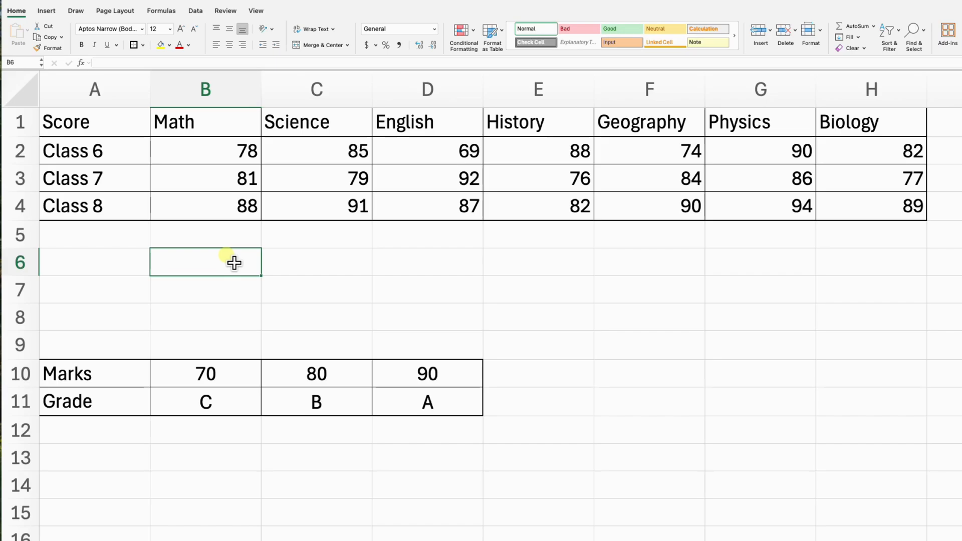
{"action": "type", "text": "=hlo"}
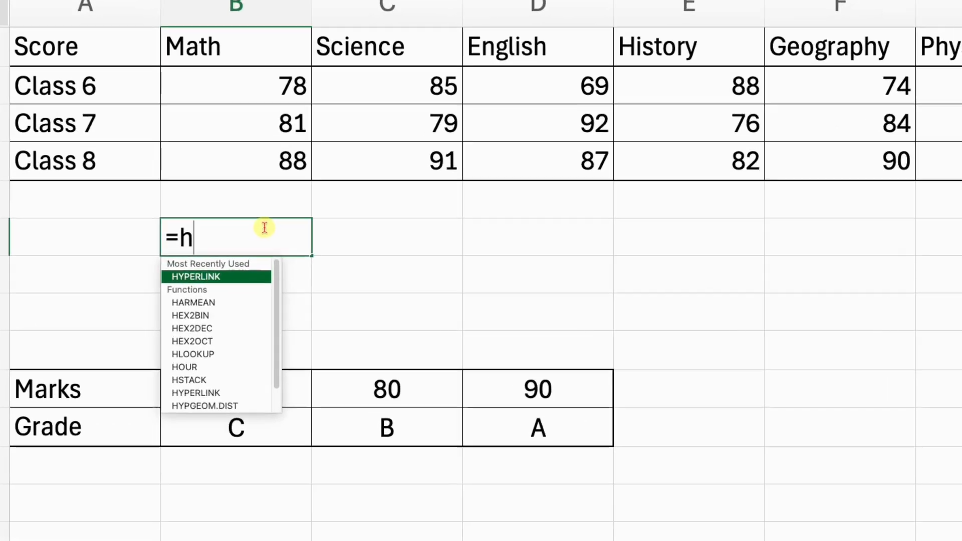
{"action": "key", "text": "Tab"}
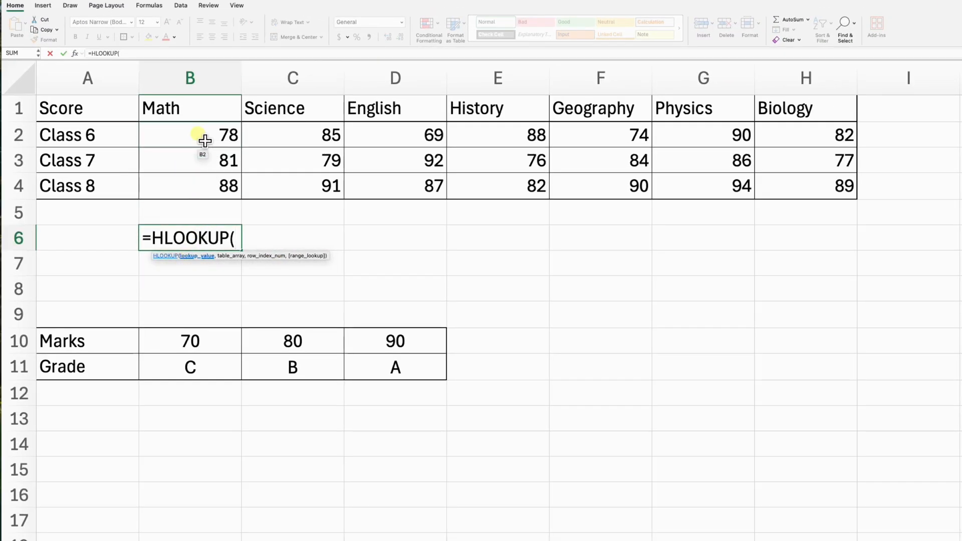
{"action": "left_click", "coordinate": [203, 124]}
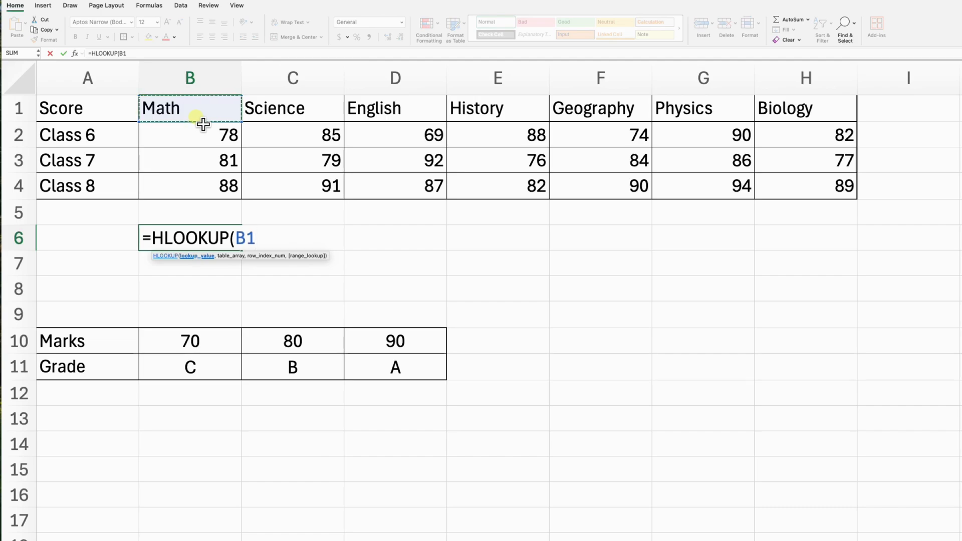
{"action": "type", "text": ","}
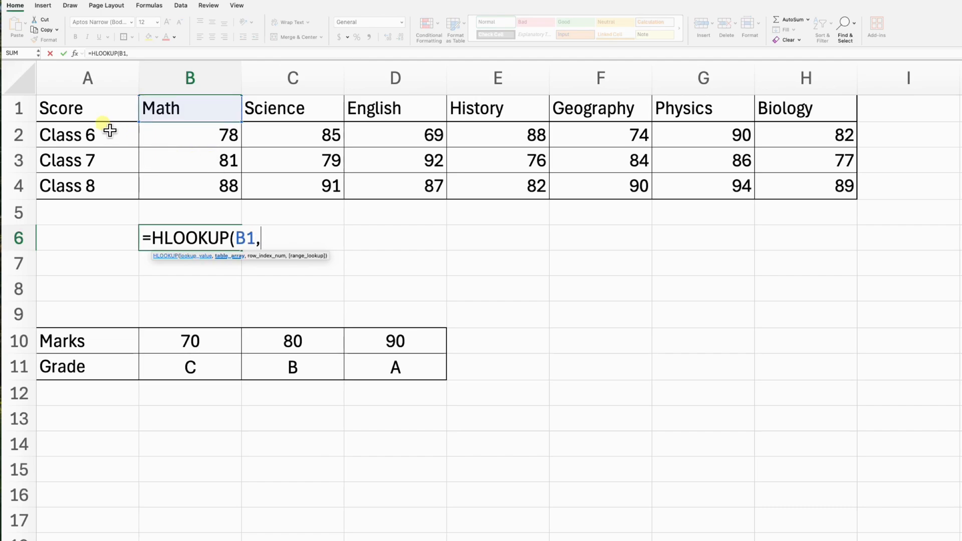
{"action": "left_click_drag", "start_coordinate": [105, 122], "coordinate": [801, 187]}
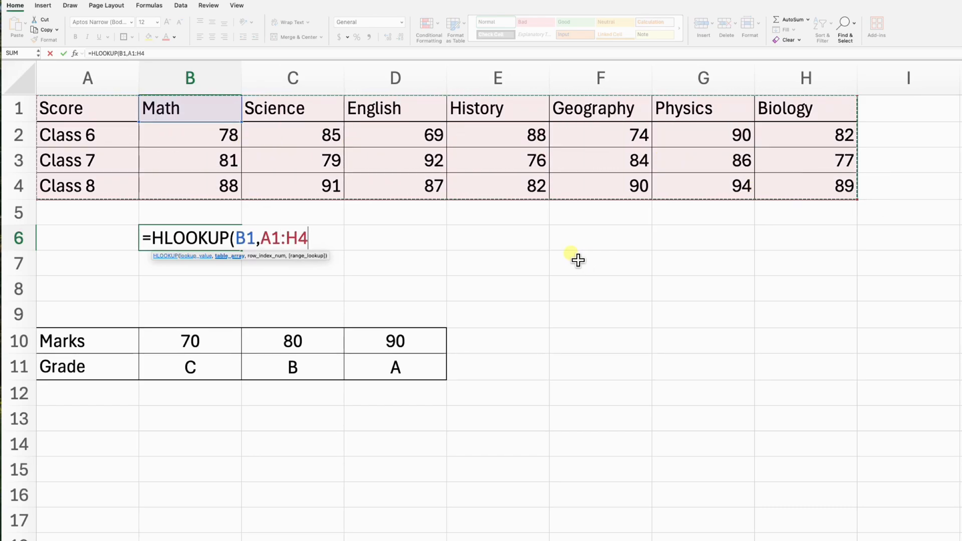
{"action": "type", "text": ","}
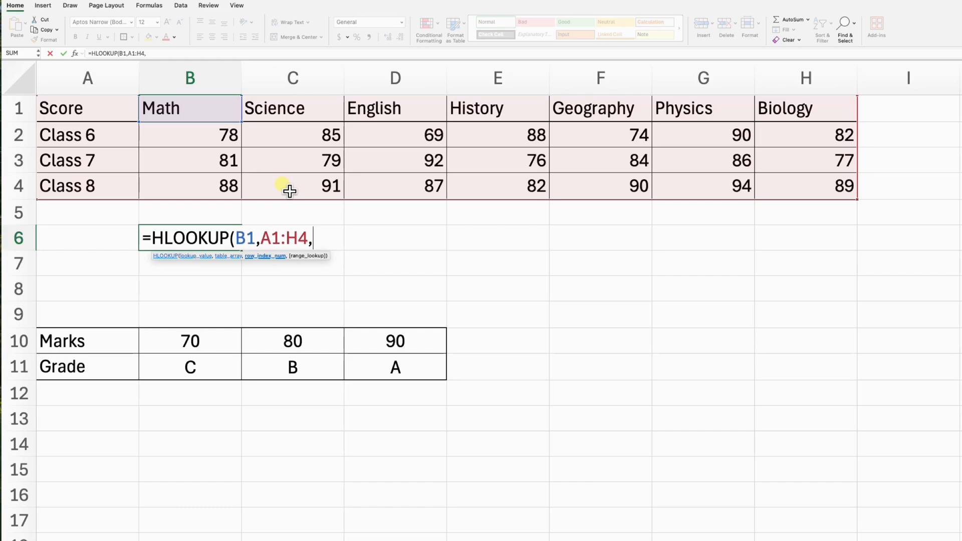
{"action": "type", "text": "4,"}
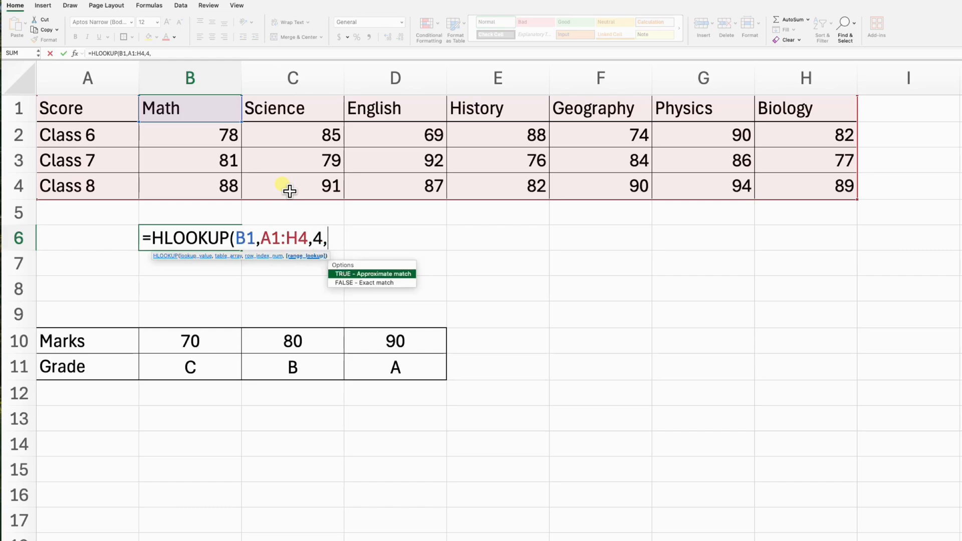
{"action": "key", "text": "Down"}
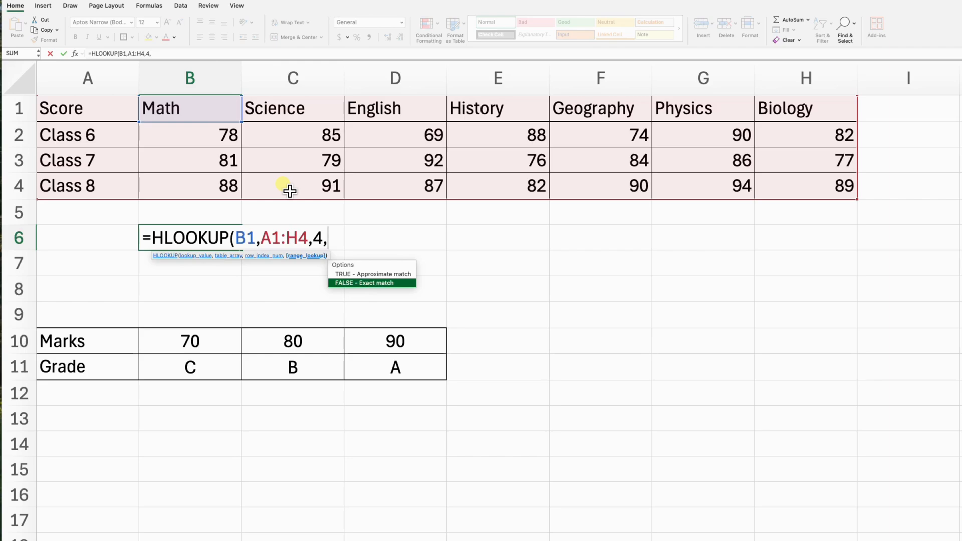
{"action": "key", "text": "Tab"}
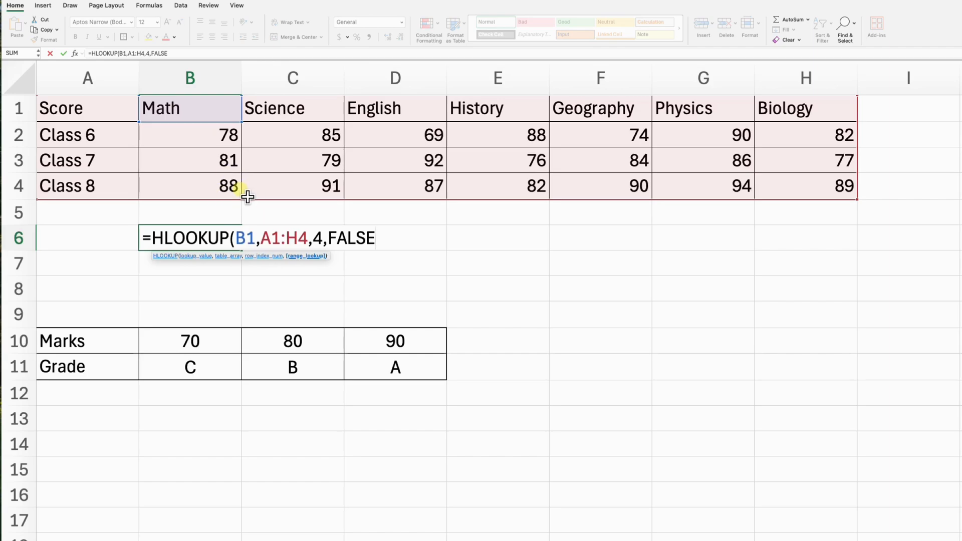
{"action": "type", "text": ")"}
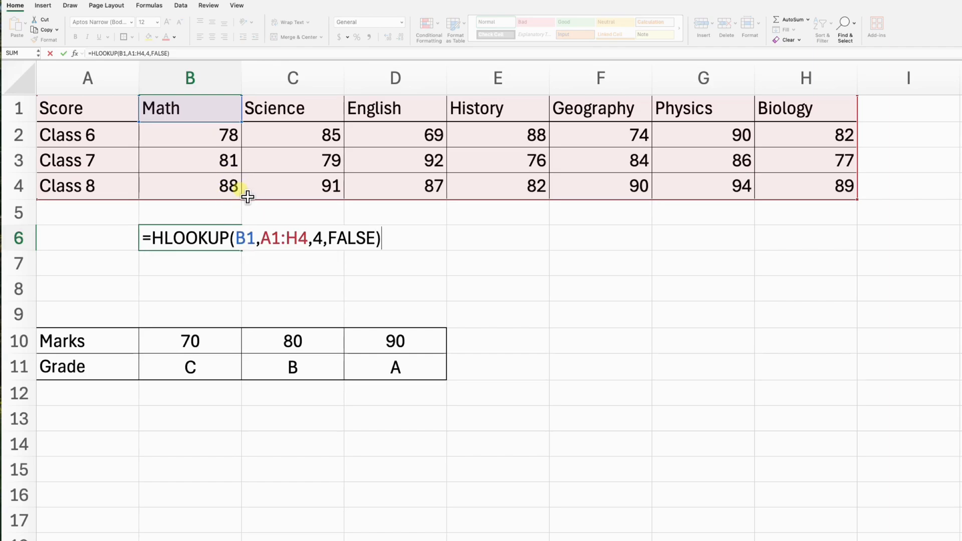
{"action": "key", "text": "Return"}
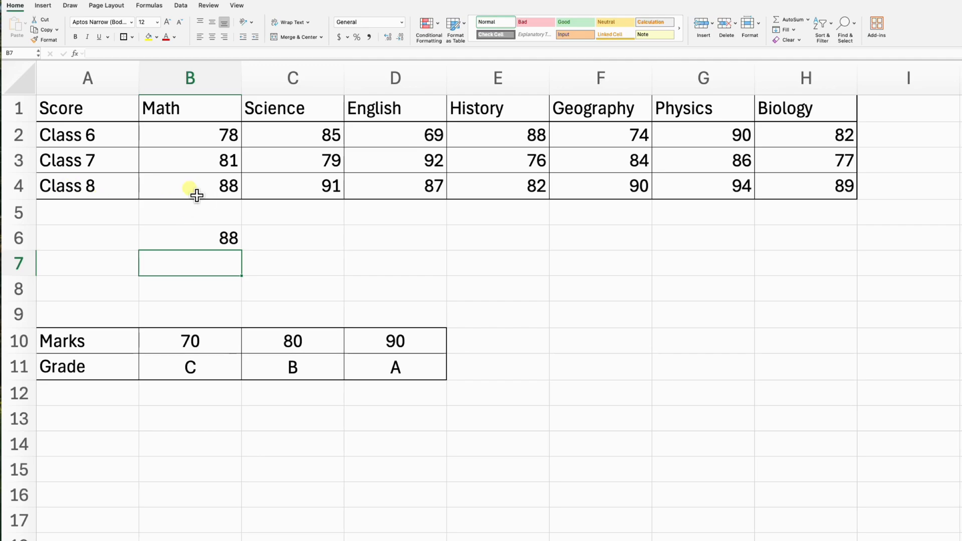
Open the Math lookup formula in cell B6 for editing and clear it completely.
{"action": "left_click", "coordinate": [227, 237]}
{"action": "double_click", "coordinate": [224, 237]}
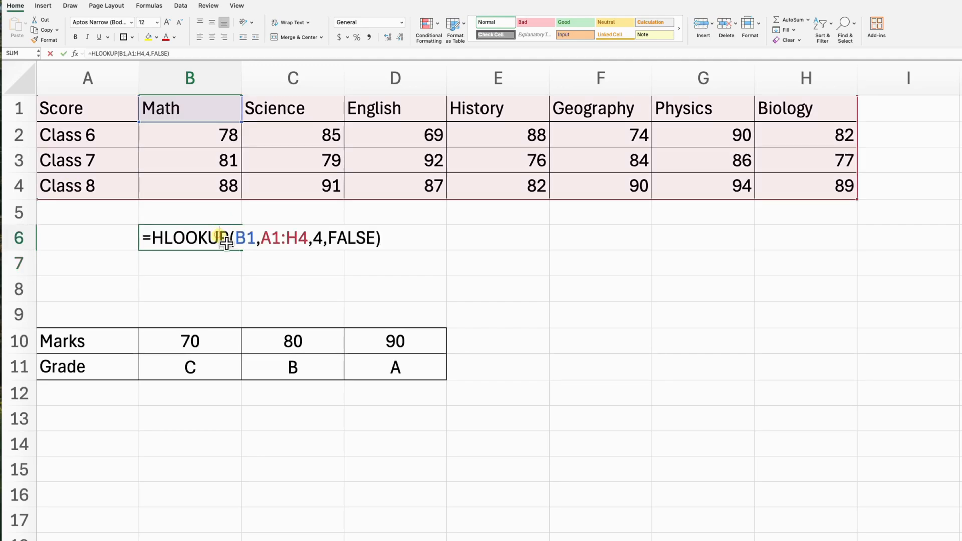
{"action": "left_click", "coordinate": [254, 239]}
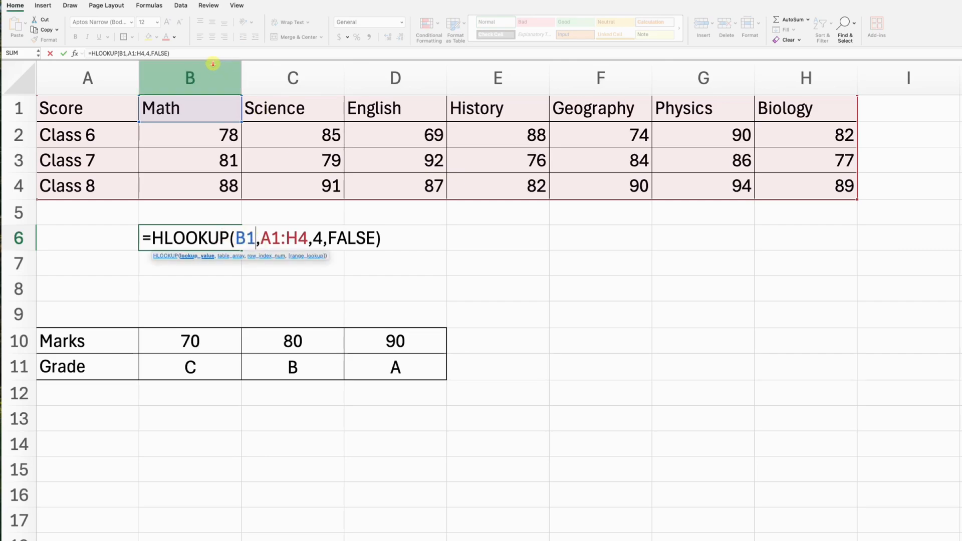
{"action": "left_click_drag", "start_coordinate": [203, 54], "coordinate": [170, 47]}
{"action": "key", "text": "BackSpace"}
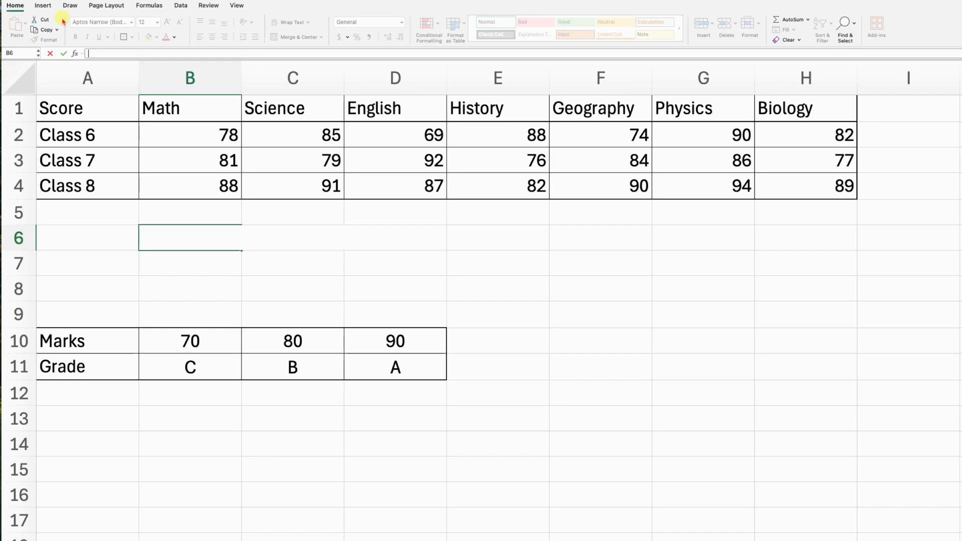
Enter =HLOOKUP(E1,A1:H4,4,FALSE) in cell B6 to look up the Class 8 History score.
{"action": "type", "text": "=v"}
{"action": "key", "text": "BackSpace"}
{"action": "type", "text": "h"}
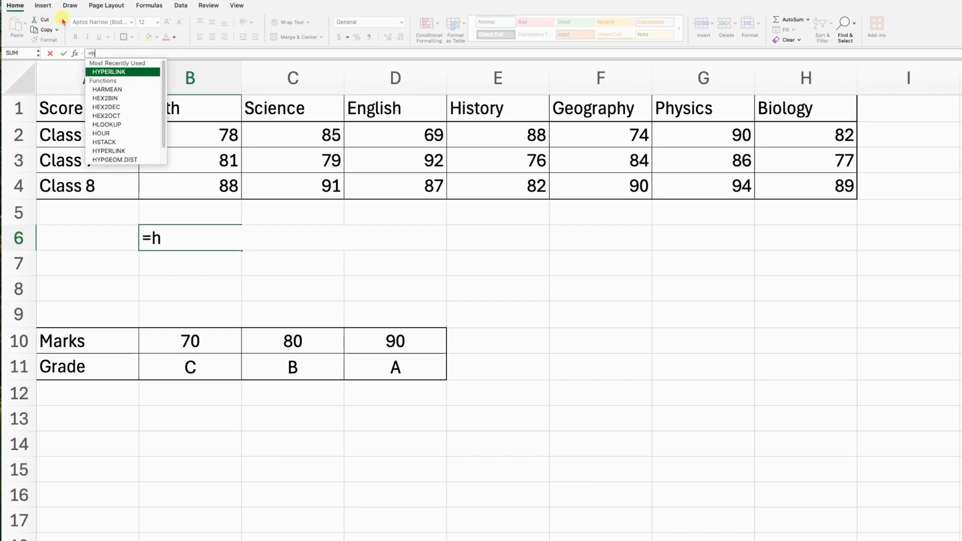
{"action": "type", "text": "l"}
{"action": "key", "text": "Tab"}
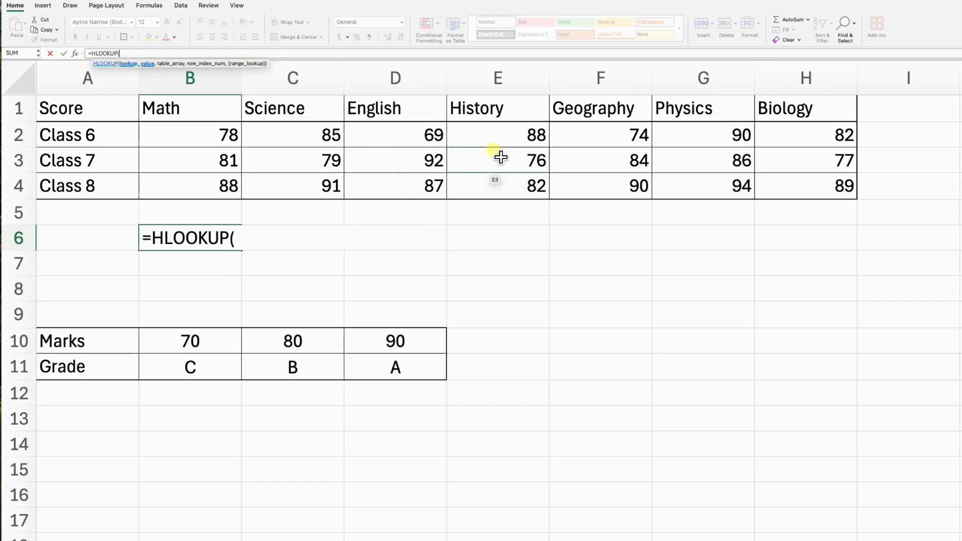
{"action": "left_click", "coordinate": [493, 113]}
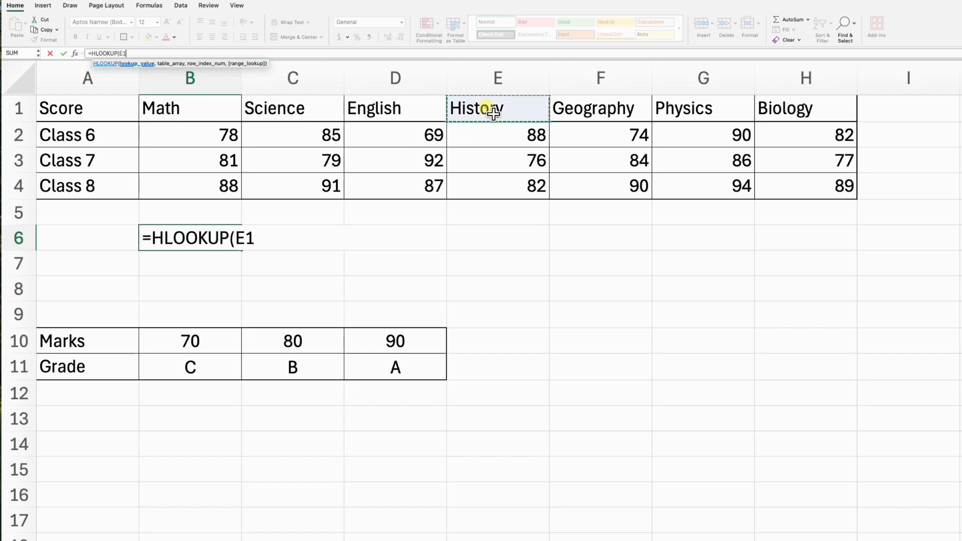
{"action": "type", "text": ","}
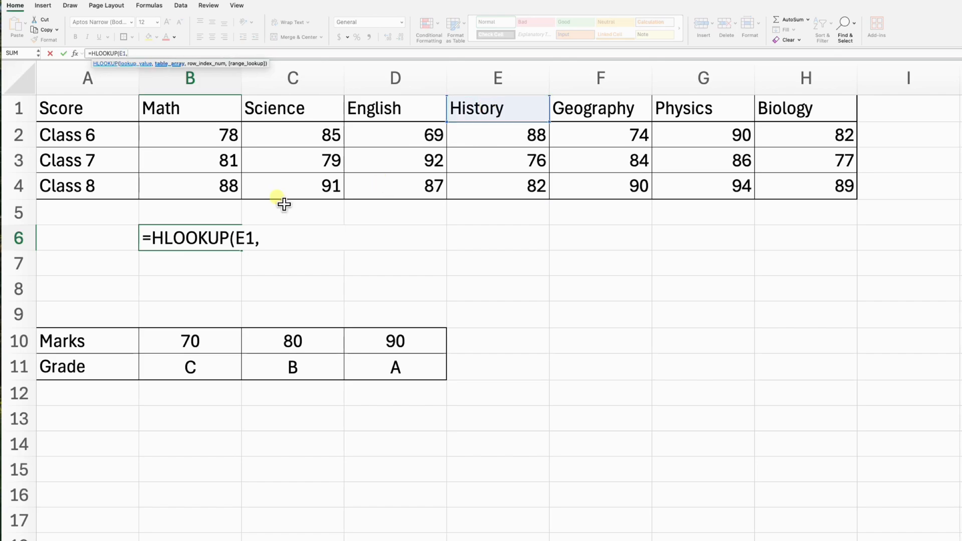
{"action": "left_click_drag", "start_coordinate": [83, 115], "coordinate": [790, 190]}
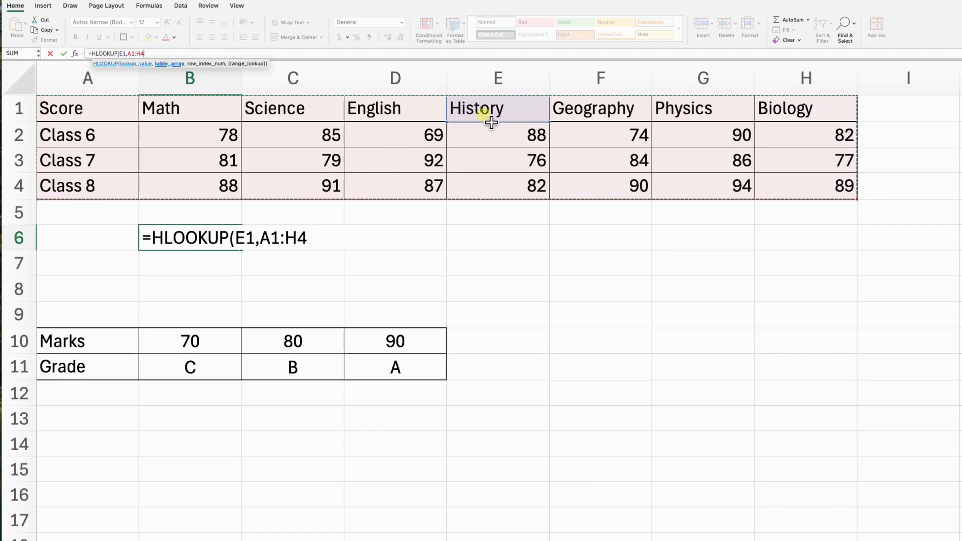
{"action": "type", "text": ","}
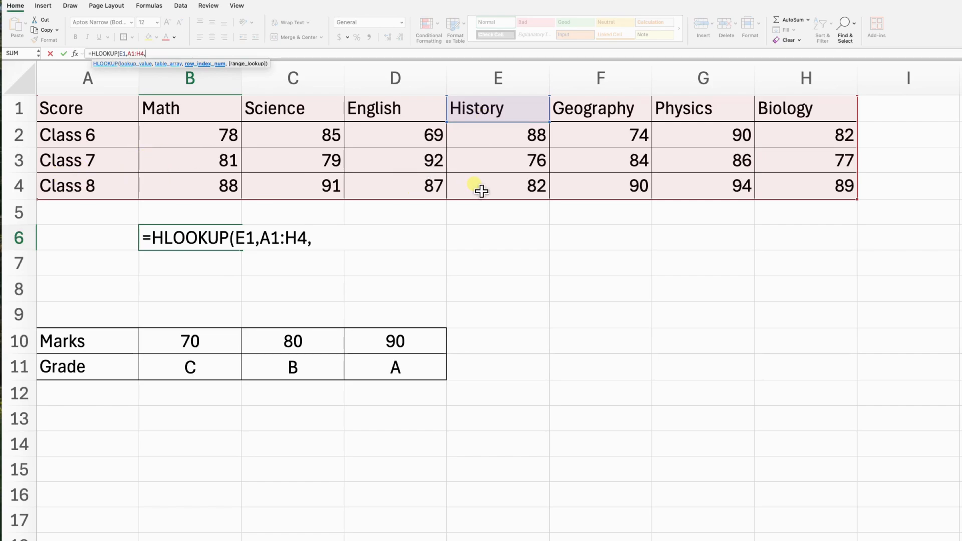
{"action": "type", "text": "4,"}
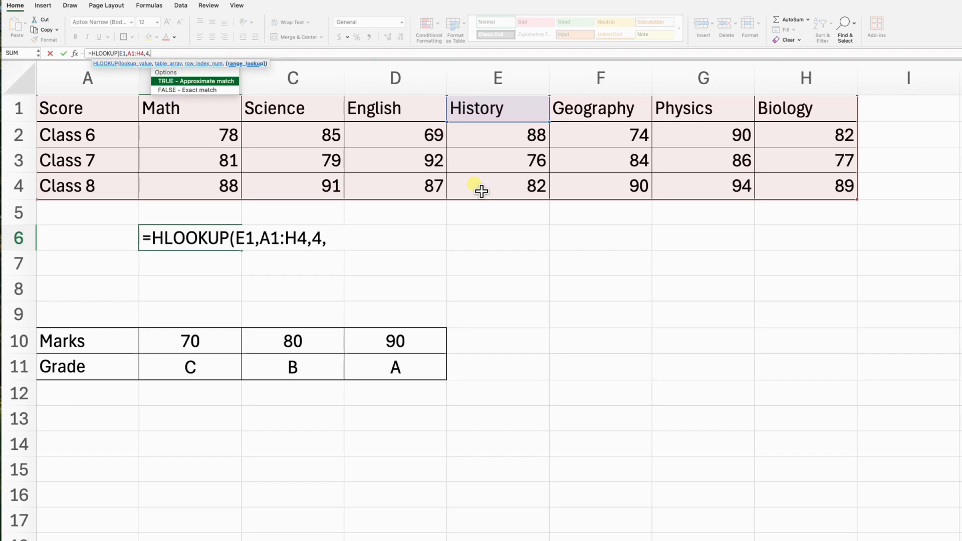
{"action": "key", "text": "Down"}
{"action": "key", "text": "Tab"}
{"action": "type", "text": ")"}
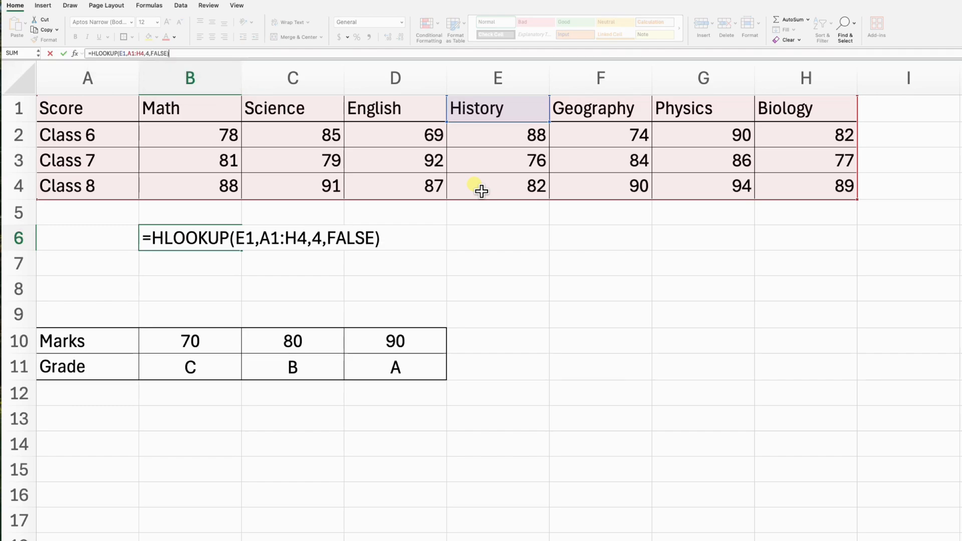
{"action": "key", "text": "Return"}
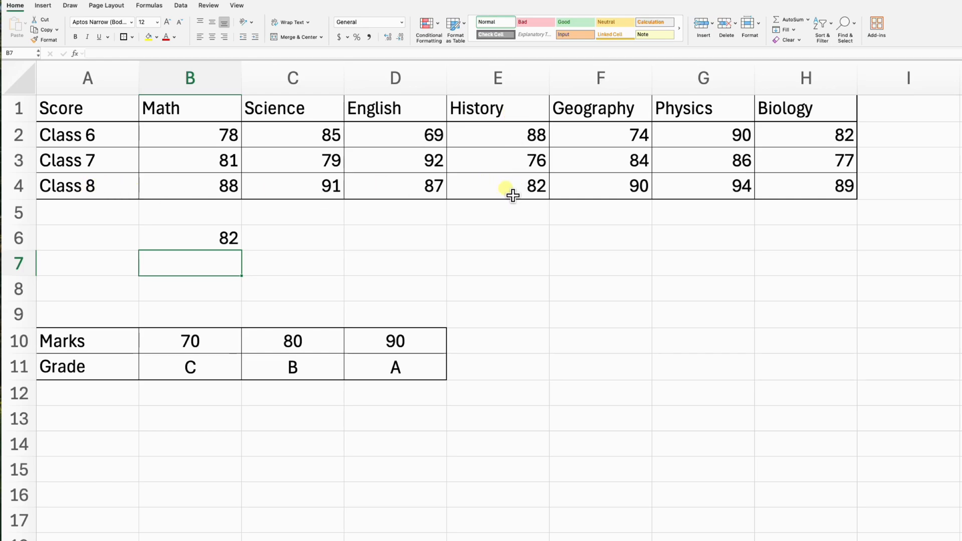
Delete the History lookup formula from cell B6.
{"action": "key", "text": "Up"}
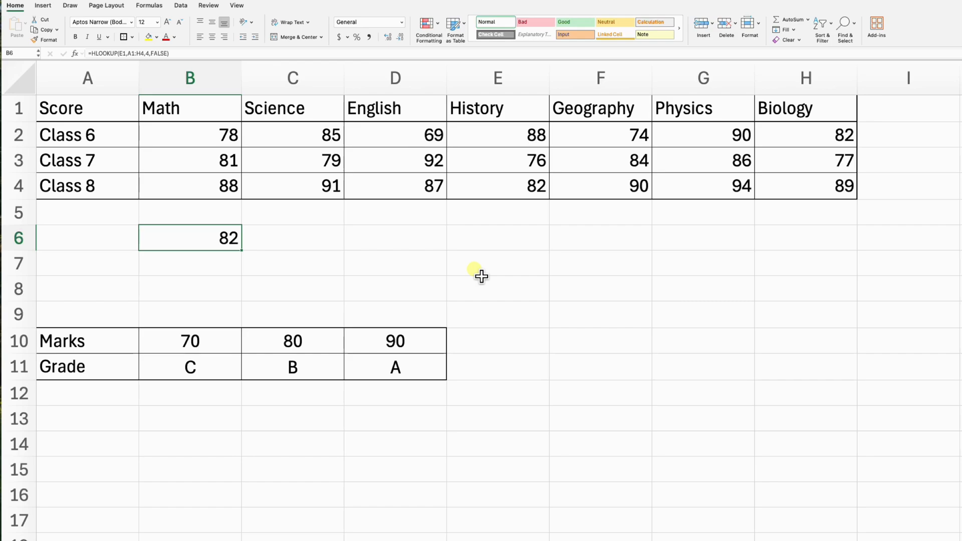
{"action": "left_click", "coordinate": [220, 288]}
{"action": "left_click", "coordinate": [210, 270]}
{"action": "left_click", "coordinate": [211, 240]}
{"action": "key", "text": "Delete"}
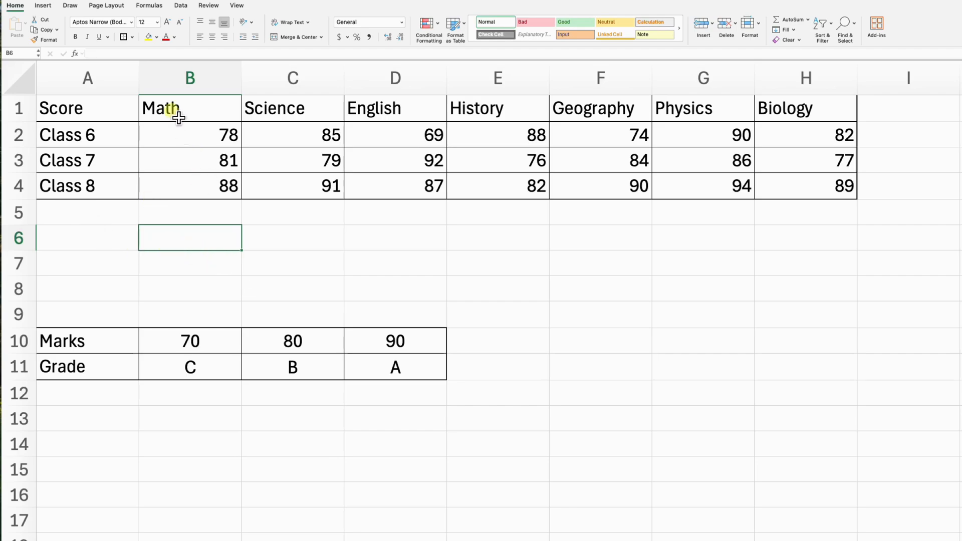
{"action": "left_click_drag", "start_coordinate": [227, 112], "coordinate": [775, 119]}
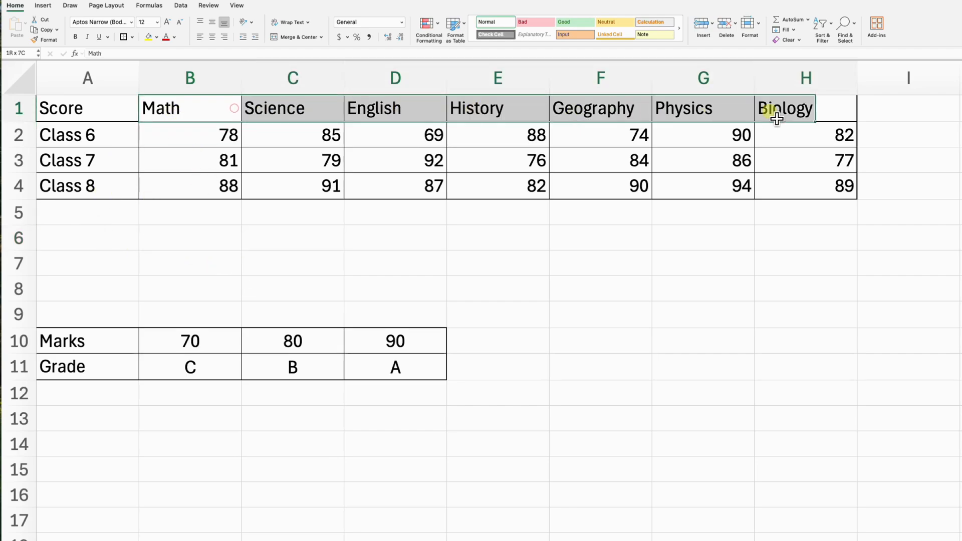
{"action": "left_click", "coordinate": [235, 120]}
{"action": "left_click_drag", "start_coordinate": [235, 119], "coordinate": [766, 112]}
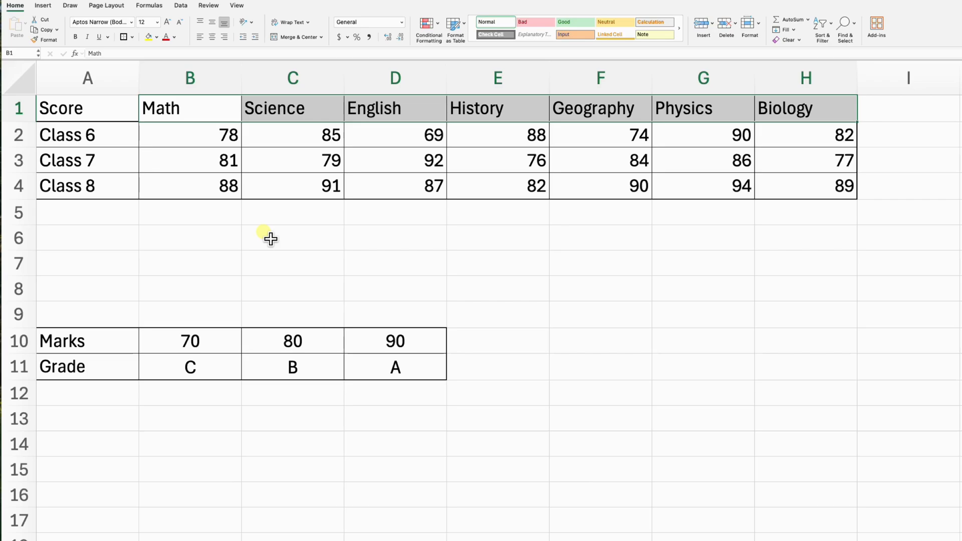
{"action": "left_click", "coordinate": [212, 241]}
{"action": "left_click", "coordinate": [285, 242]}
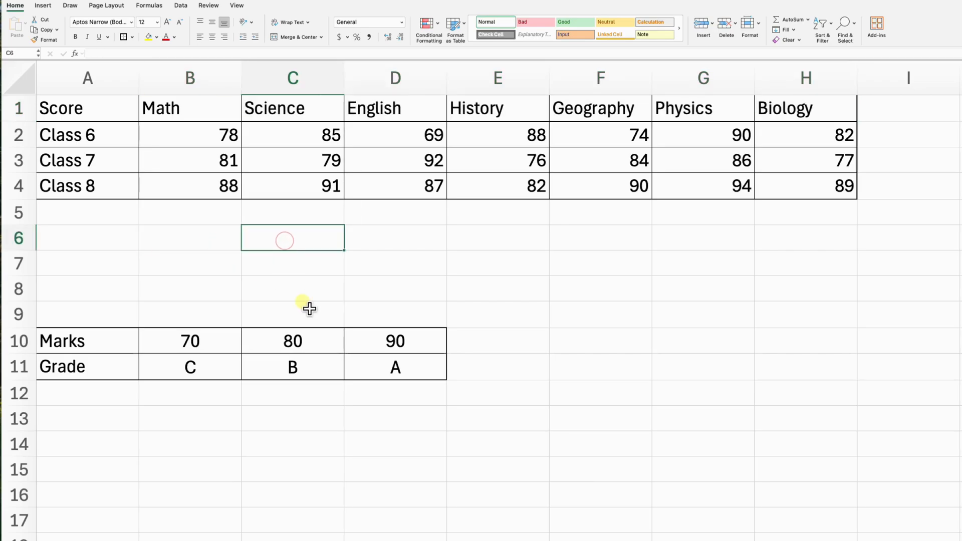
Add list data validation to cell B6 using the subject headers =$B$1:$H$1 as the source.
{"action": "left_click", "coordinate": [185, 244]}
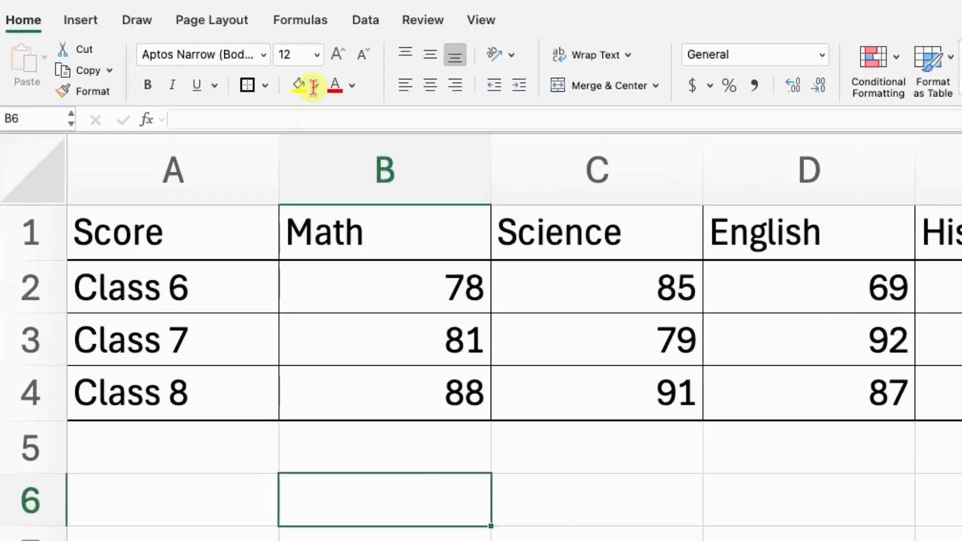
{"action": "left_click", "coordinate": [387, 26]}
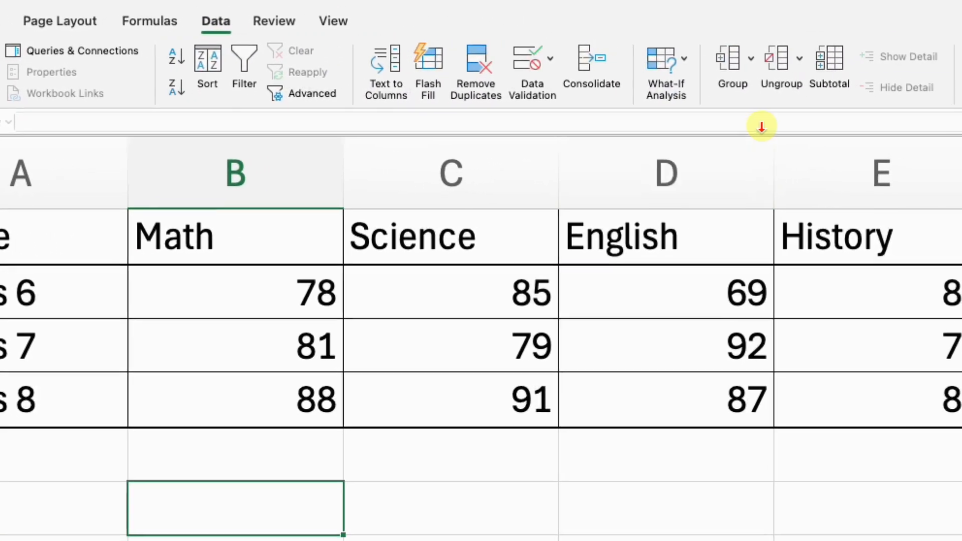
{"action": "left_click", "coordinate": [516, 68]}
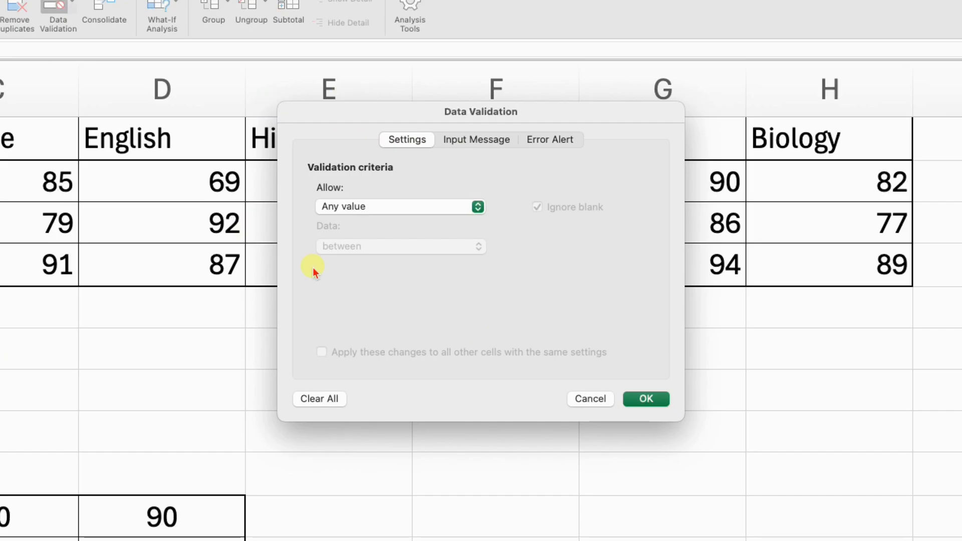
{"action": "left_click", "coordinate": [427, 208]}
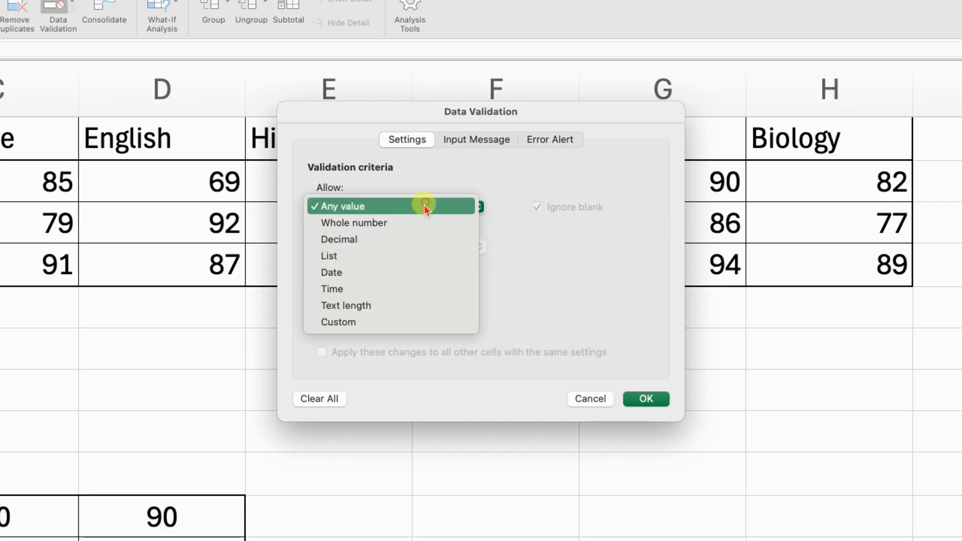
{"action": "left_click", "coordinate": [354, 255]}
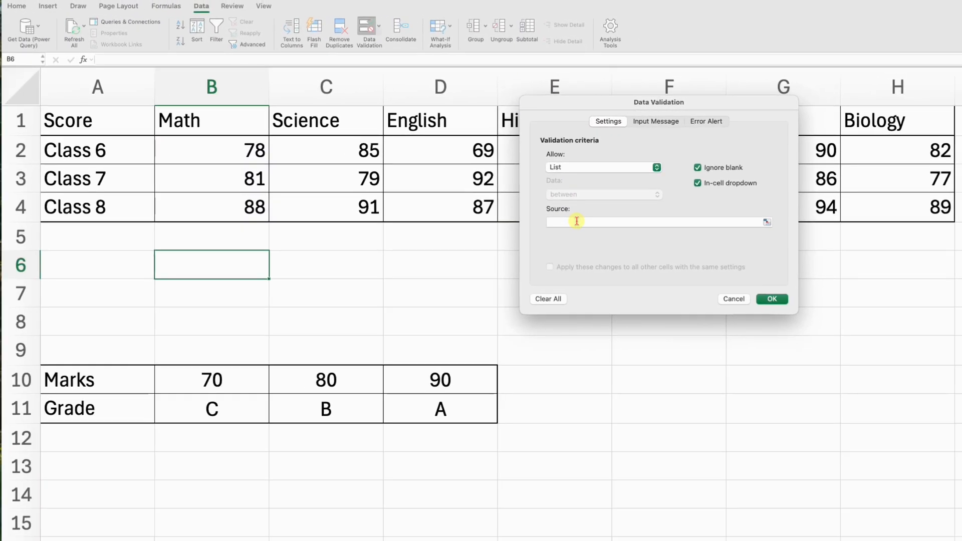
{"action": "left_click", "coordinate": [577, 221]}
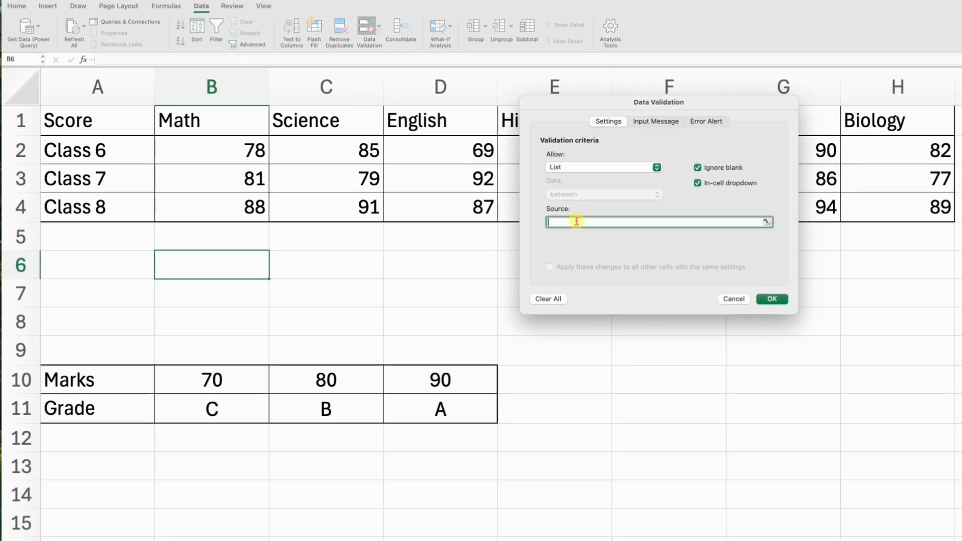
{"action": "left_click", "coordinate": [248, 129]}
{"action": "left_click_drag", "start_coordinate": [252, 130], "coordinate": [898, 125]}
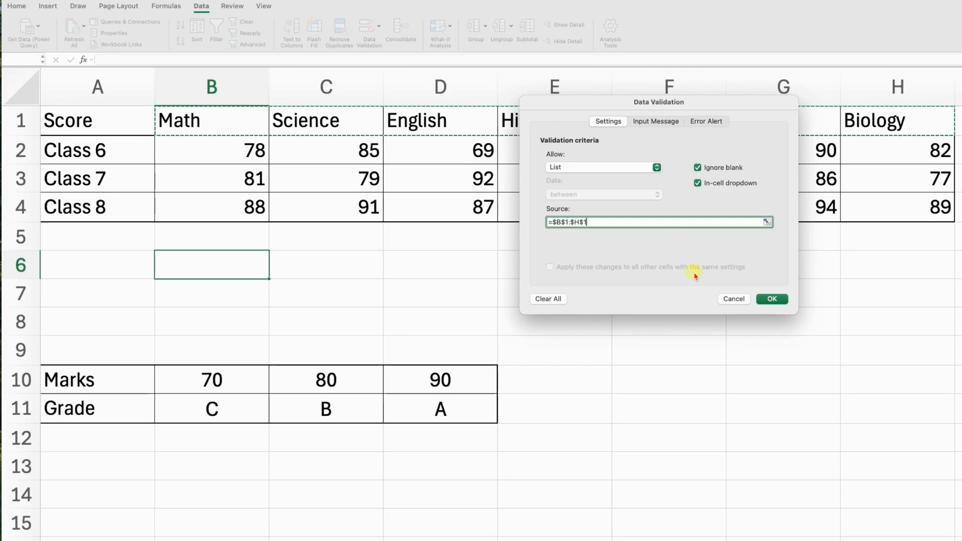
{"action": "left_click", "coordinate": [778, 299]}
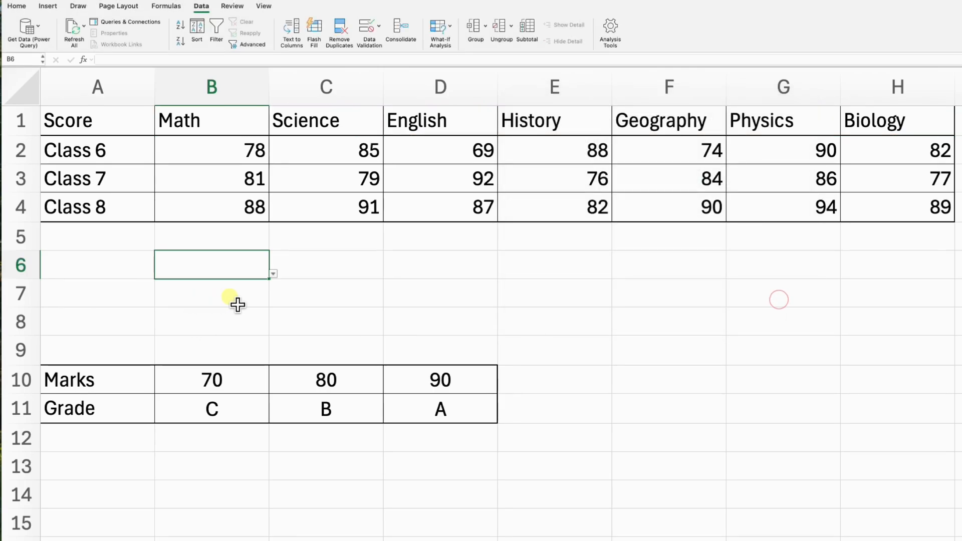
Check the subject choices offered by the dropdown list in cell B6.
{"action": "left_click", "coordinate": [273, 274]}
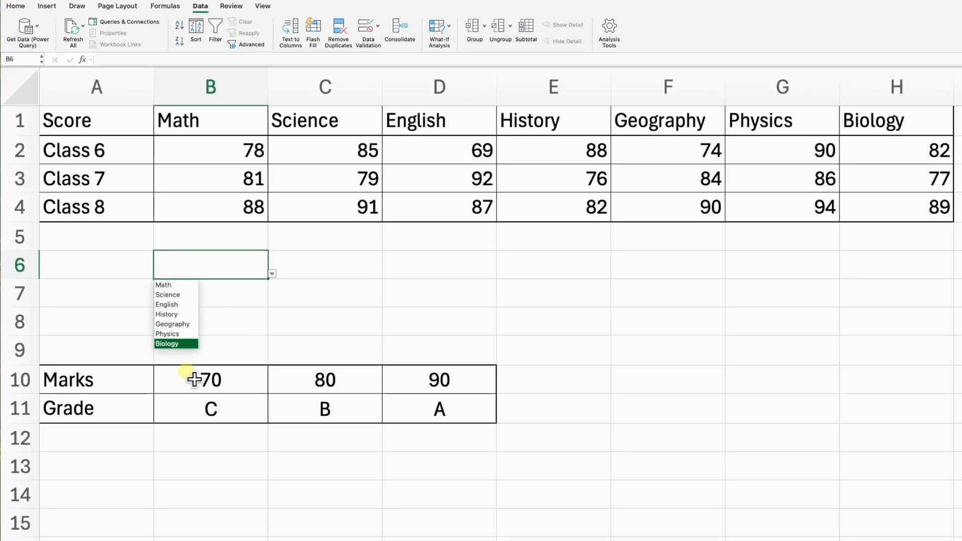
{"action": "left_click", "coordinate": [335, 282]}
{"action": "left_click", "coordinate": [338, 274]}
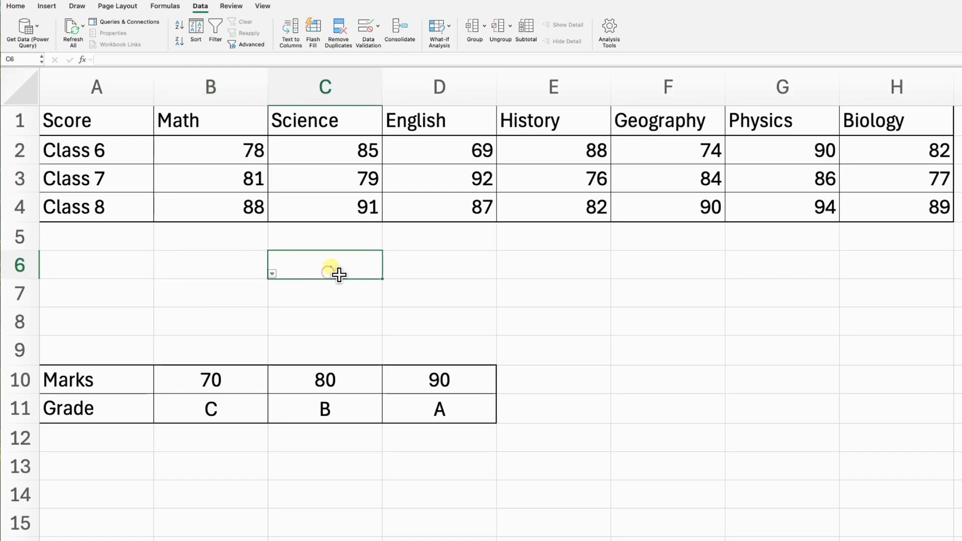
{"action": "left_click", "coordinate": [258, 268]}
Enter =HLOOKUP(B6,A1:H4,2,FALSE) in cell C6 to look up the Class 6 score for the subject in B6.
{"action": "left_click", "coordinate": [347, 266]}
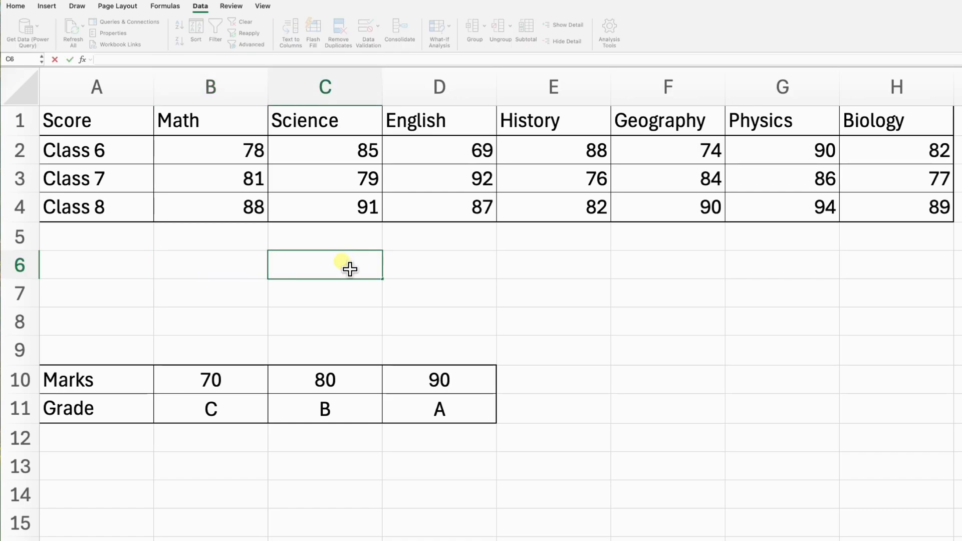
{"action": "type", "text": "=hlo"}
{"action": "key", "text": "Tab"}
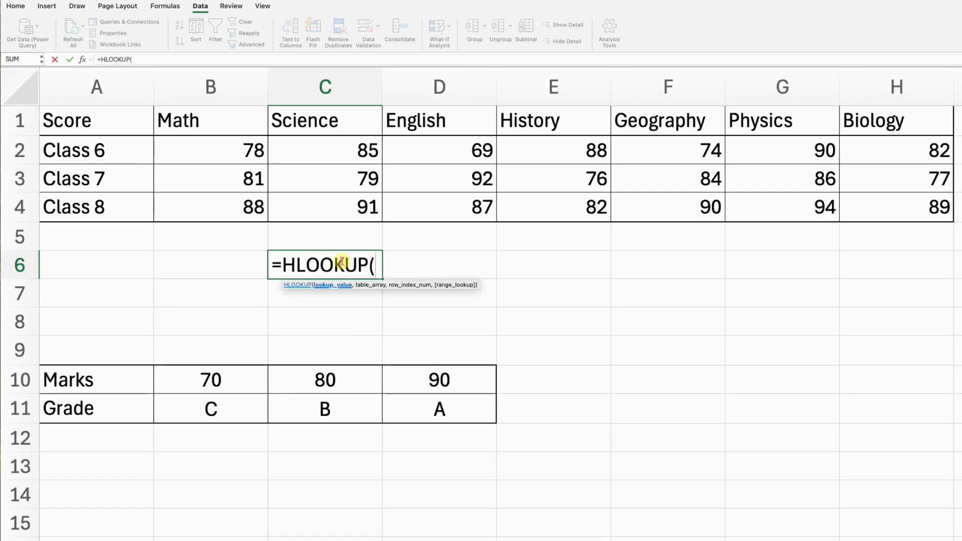
{"action": "left_click", "coordinate": [236, 268]}
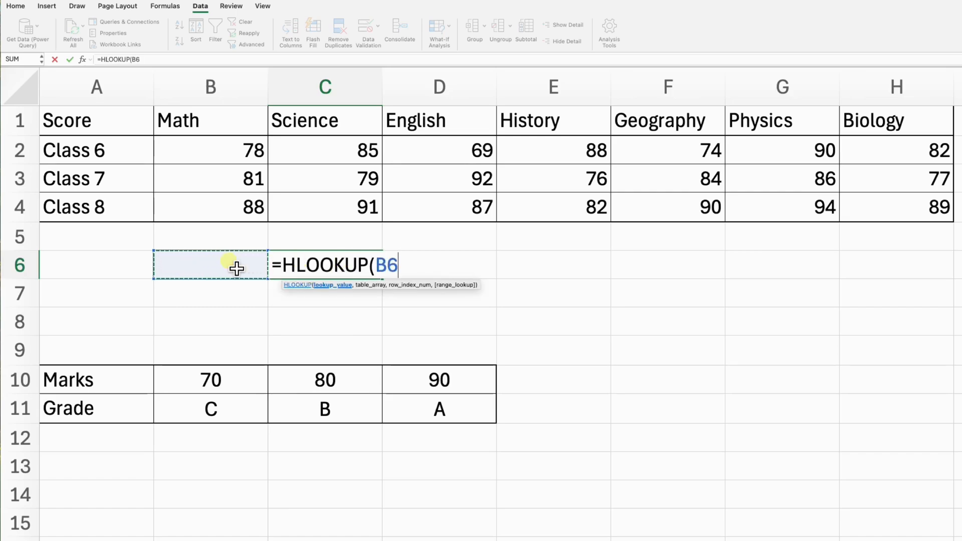
{"action": "type", "text": ","}
{"action": "left_click_drag", "start_coordinate": [137, 133], "coordinate": [917, 221]}
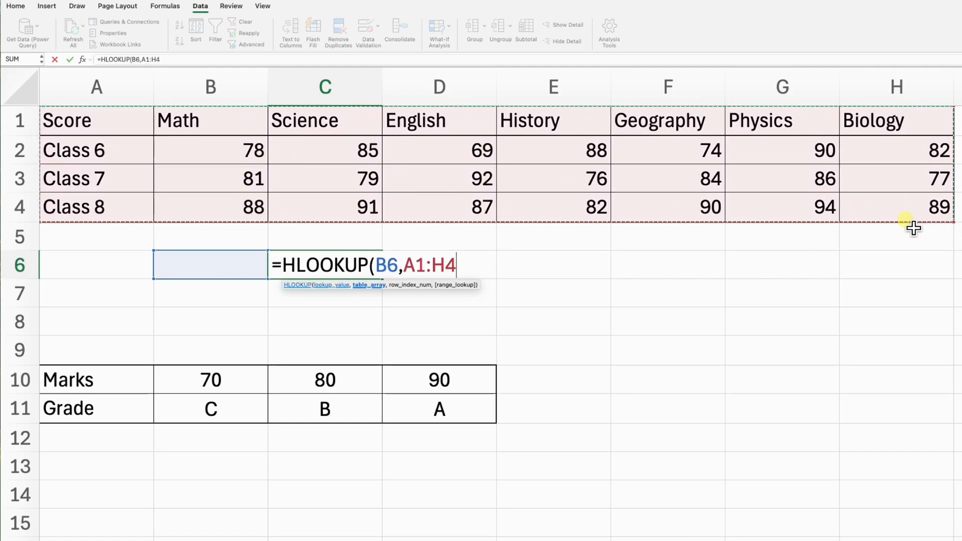
{"action": "type", "text": ",2"}
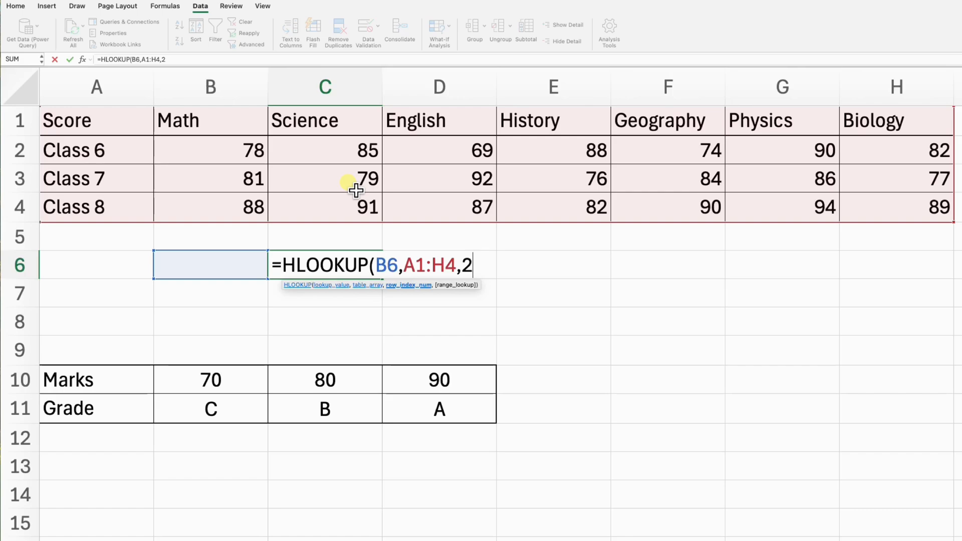
{"action": "type", "text": ","}
{"action": "key", "text": "Down"}
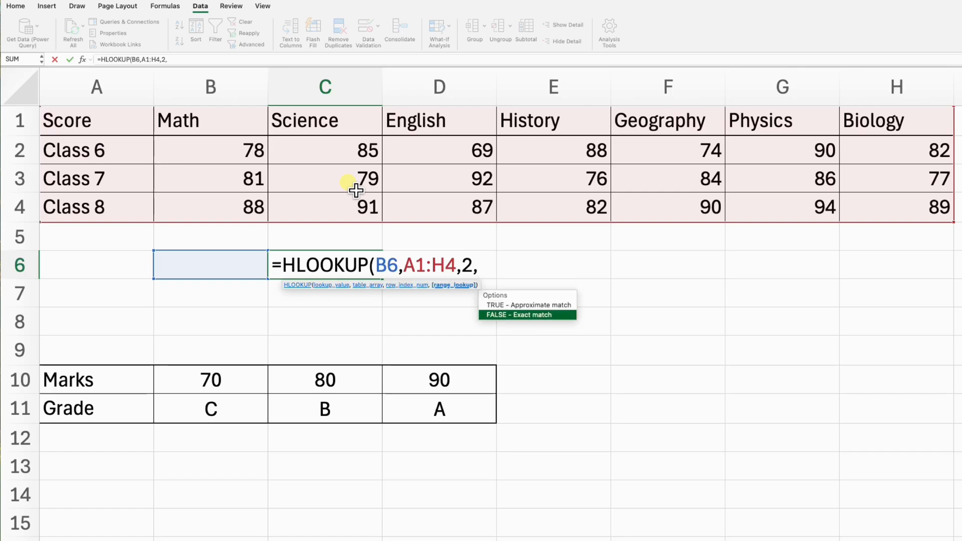
{"action": "key", "text": "Tab"}
{"action": "type", "text": ")"}
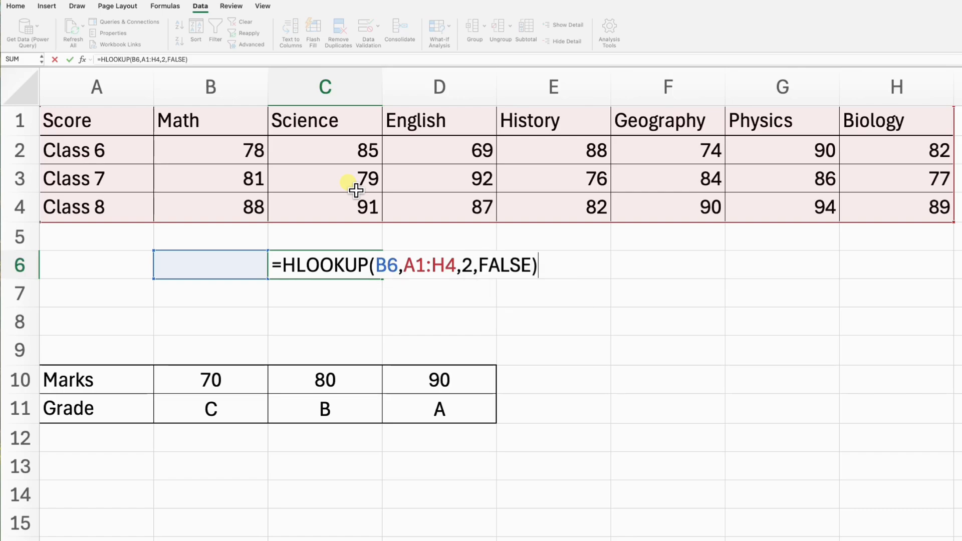
{"action": "key", "text": "Return"}
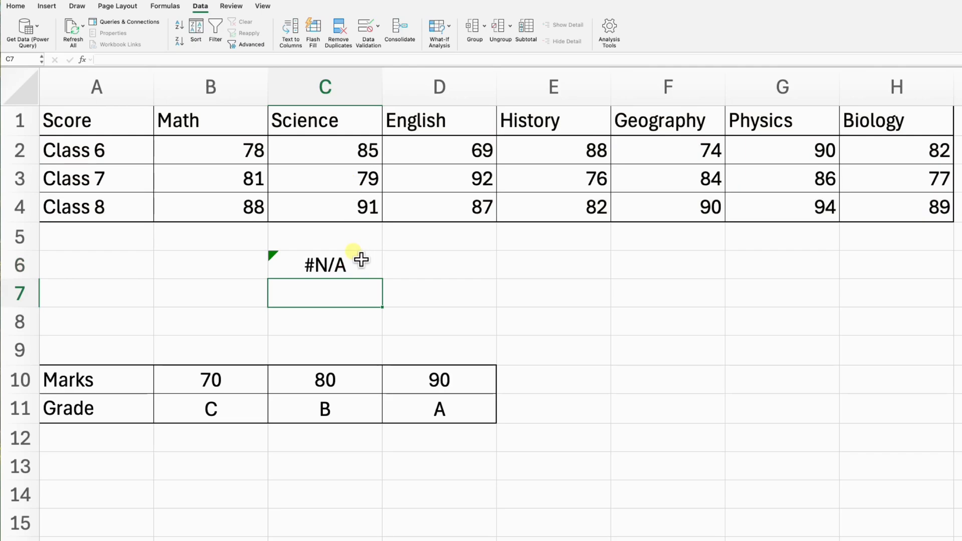
Choose Science from the subject list in cell B6 and compare the result with the Class 6 Science score.
{"action": "left_click", "coordinate": [363, 266]}
{"action": "left_click", "coordinate": [225, 275]}
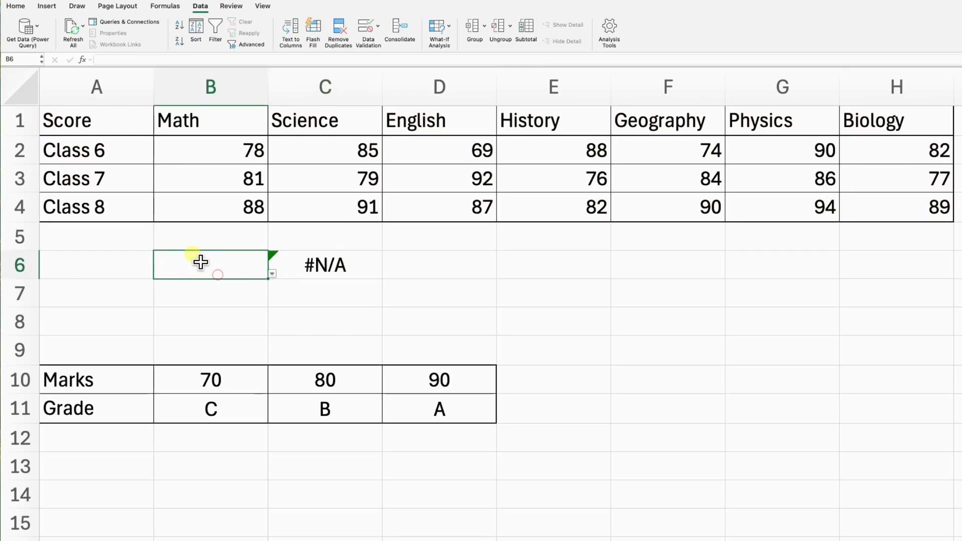
{"action": "left_click", "coordinate": [297, 275]}
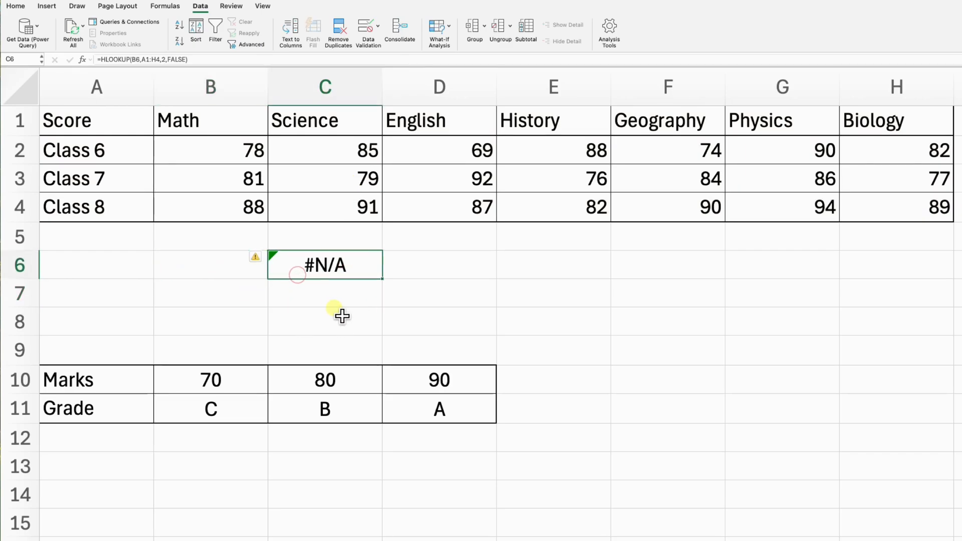
{"action": "left_click", "coordinate": [256, 274]}
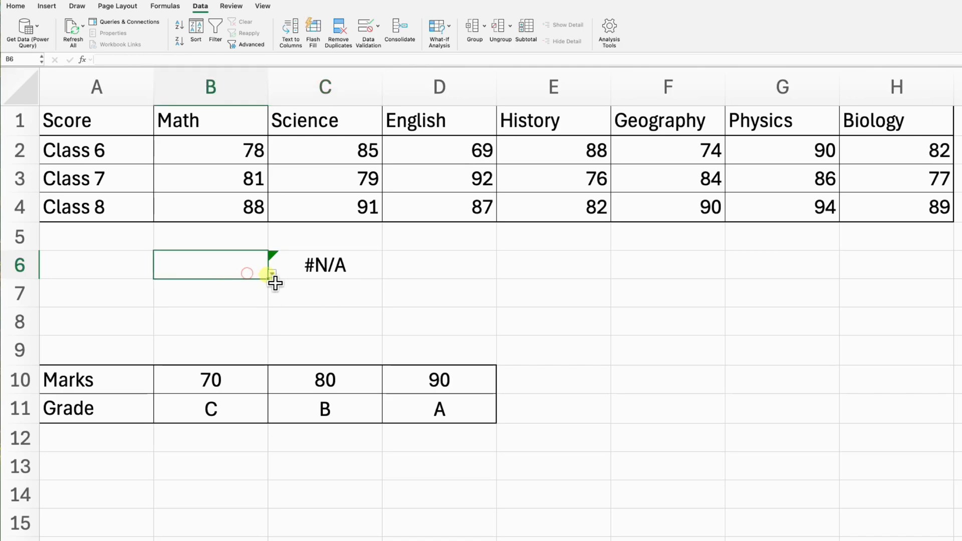
{"action": "left_click", "coordinate": [272, 275]}
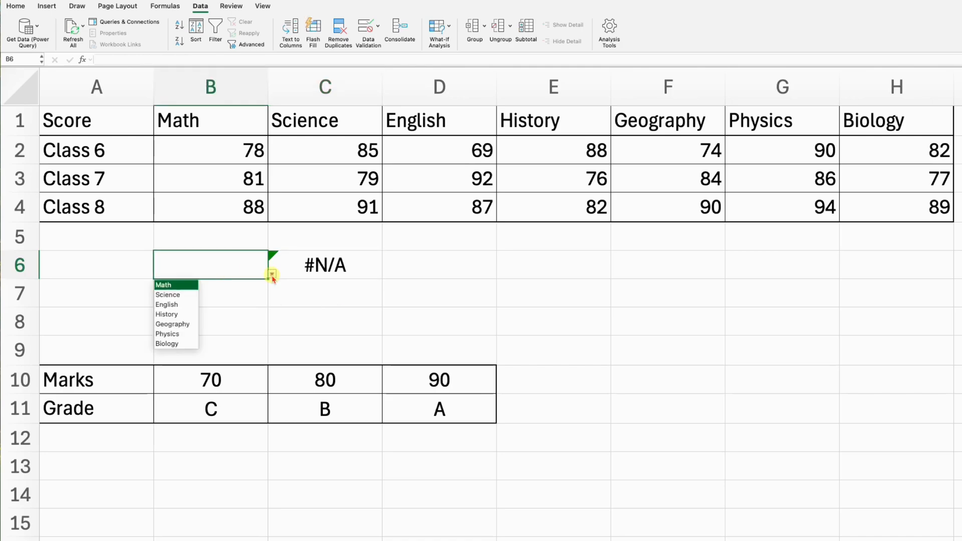
{"action": "left_click", "coordinate": [179, 296]}
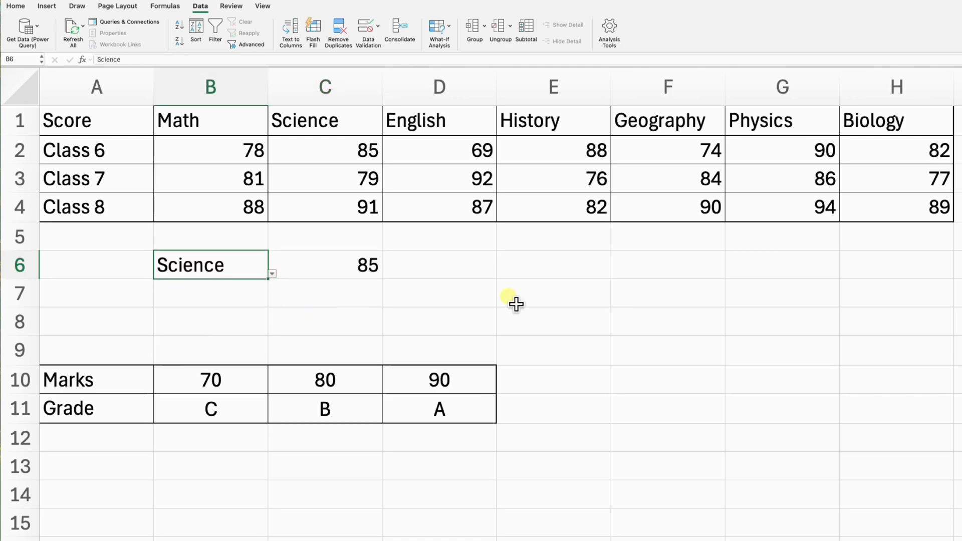
{"action": "left_click", "coordinate": [340, 121]}
{"action": "left_click", "coordinate": [106, 144]}
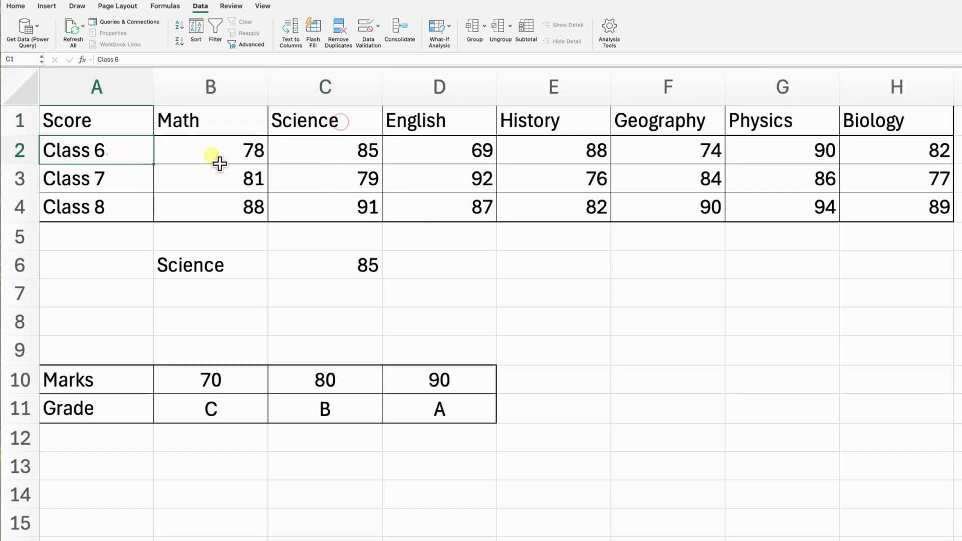
{"action": "left_click", "coordinate": [351, 150]}
Choose Geography from the subject list in cell B6 and compare the result with the Class 6 Geography score.
{"action": "left_click", "coordinate": [246, 266]}
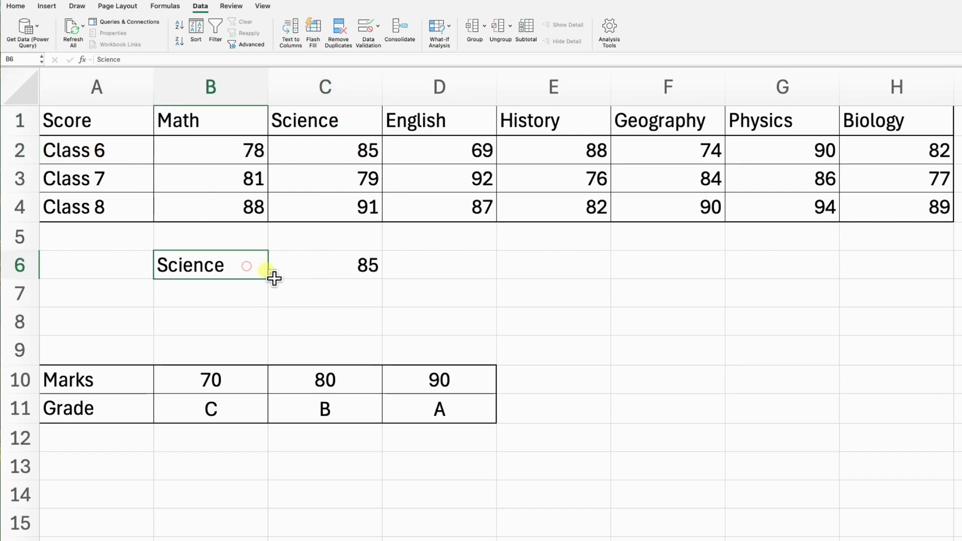
{"action": "left_click", "coordinate": [271, 273]}
{"action": "left_click", "coordinate": [189, 325]}
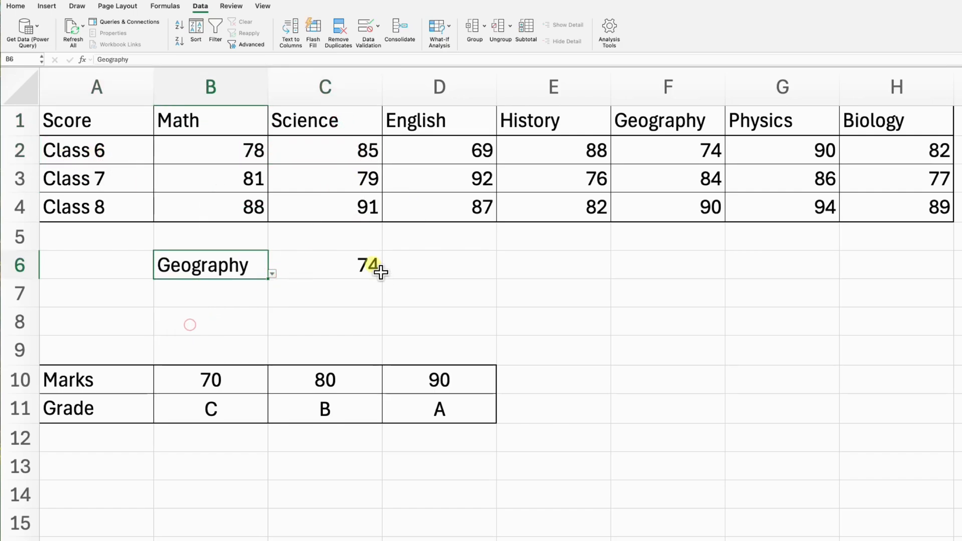
{"action": "left_click", "coordinate": [373, 268]}
{"action": "left_click", "coordinate": [696, 152]}
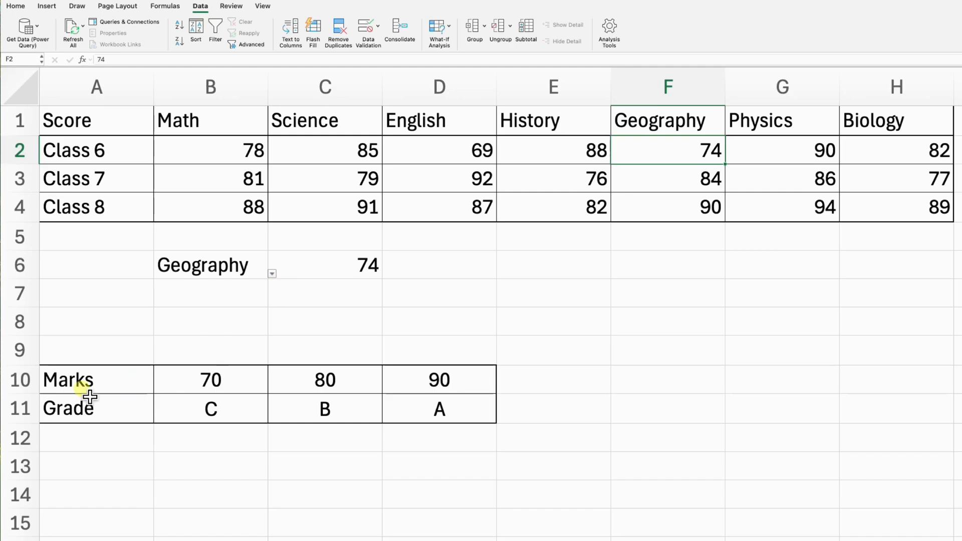
Enter =HLOOKUP(B2,B10:D11,2,FALSE) in cell E10 to look up the grade for the Class 6 Math score.
{"action": "left_click_drag", "start_coordinate": [85, 382], "coordinate": [447, 407]}
{"action": "left_click", "coordinate": [167, 471]}
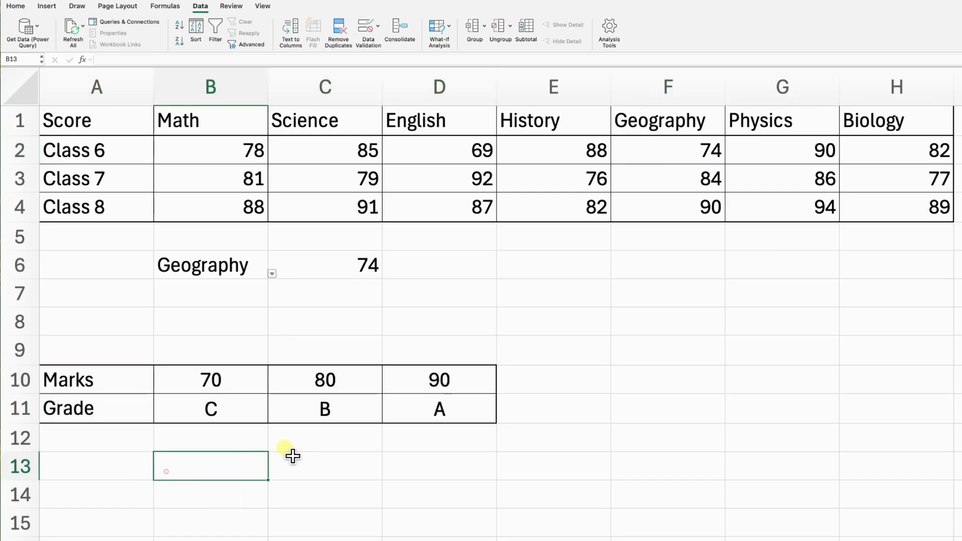
{"action": "left_click", "coordinate": [557, 374]}
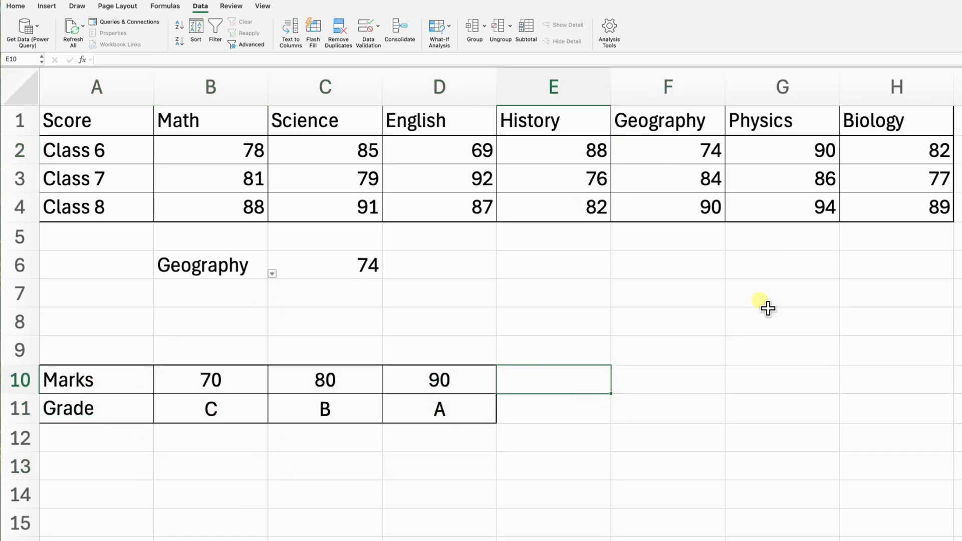
{"action": "type", "text": "="}
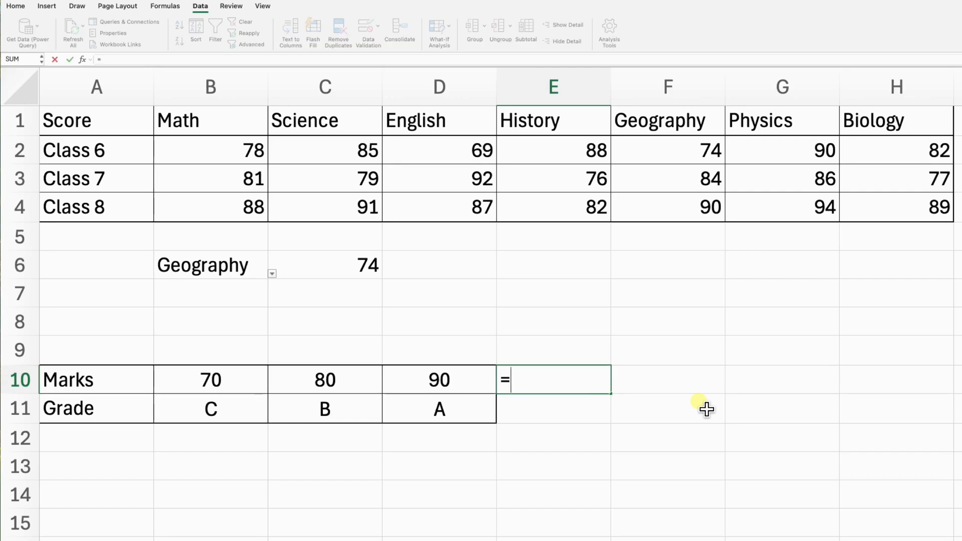
{"action": "type", "text": "hlo"}
{"action": "key", "text": "Tab"}
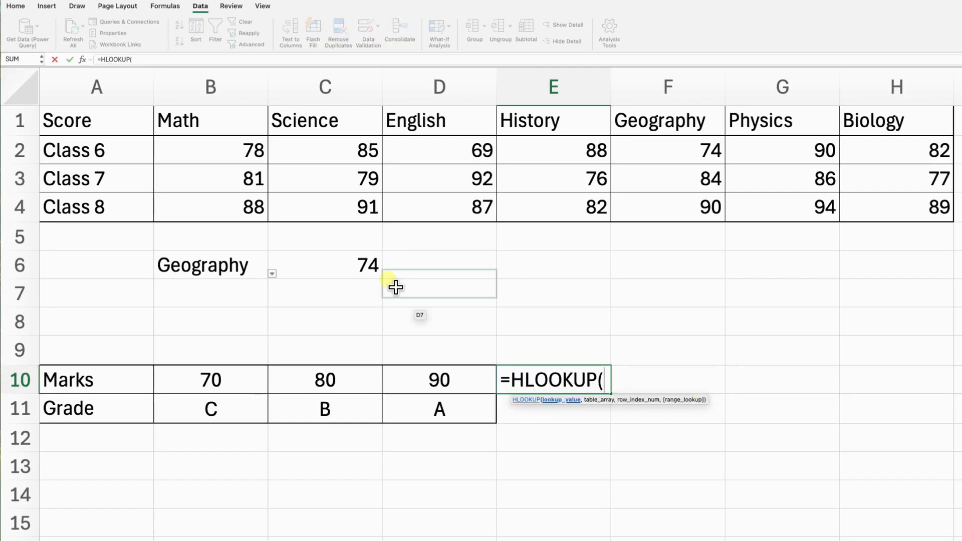
{"action": "left_click", "coordinate": [237, 161]}
{"action": "type", "text": ","}
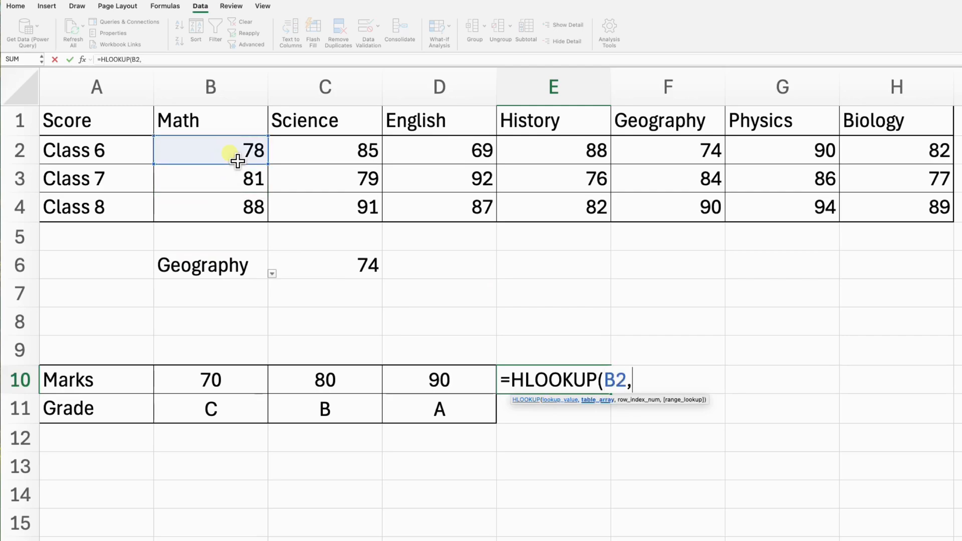
{"action": "left_click_drag", "start_coordinate": [198, 387], "coordinate": [421, 409]}
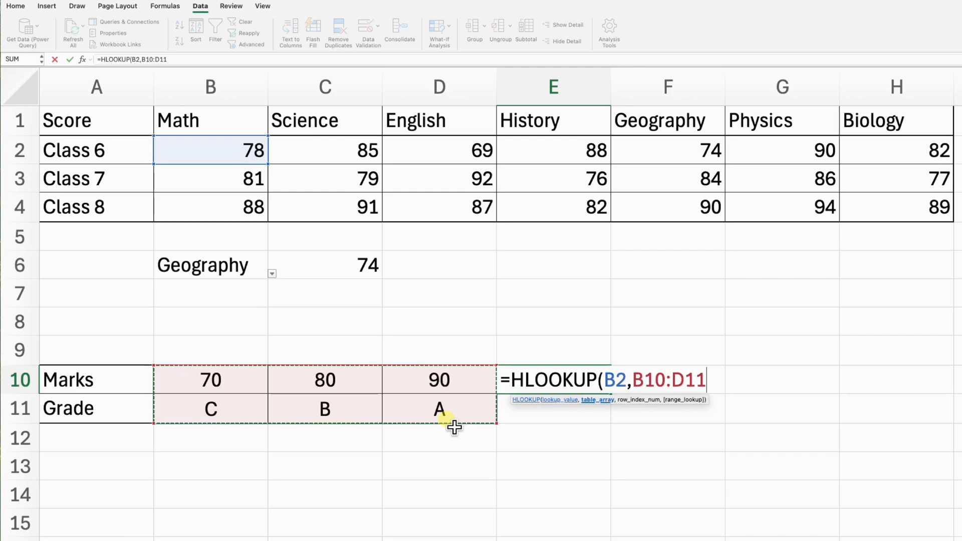
{"action": "type", "text": ","}
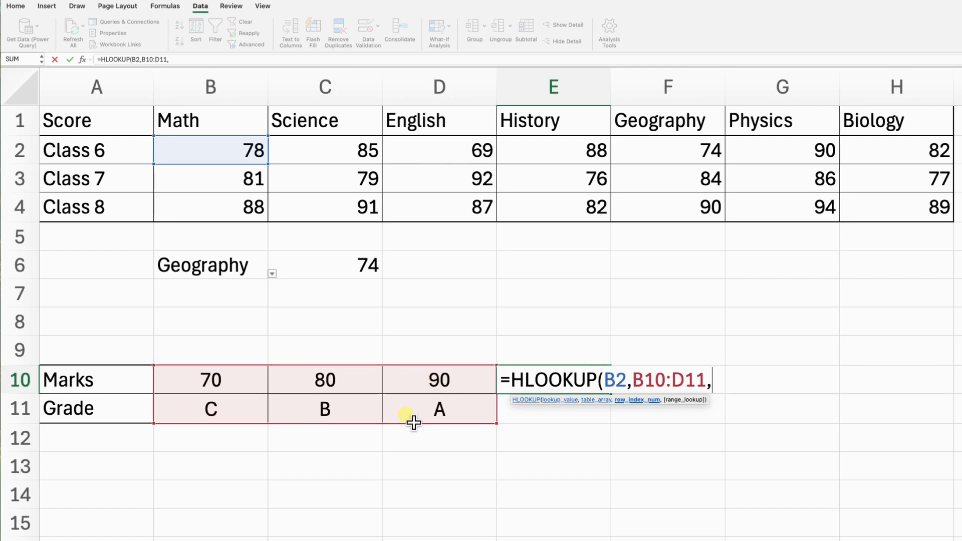
{"action": "type", "text": ","}
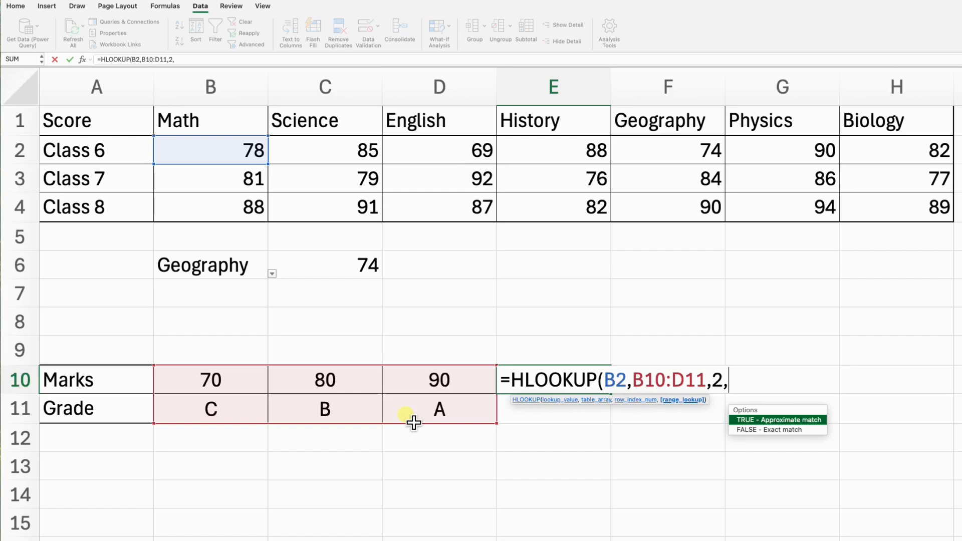
{"action": "key", "text": "Down"}
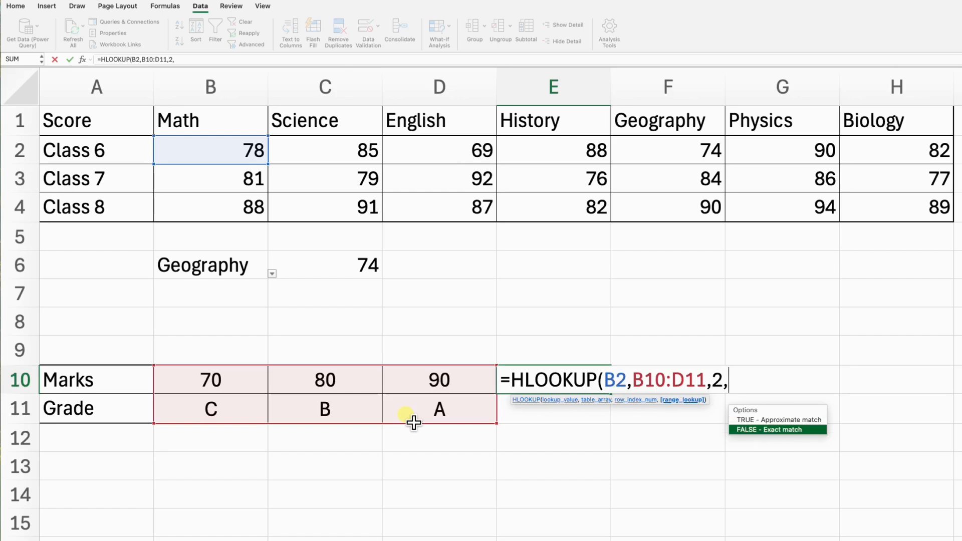
{"action": "key", "text": "Tab"}
{"action": "type", "text": ")"}
{"action": "key", "text": "Return"}
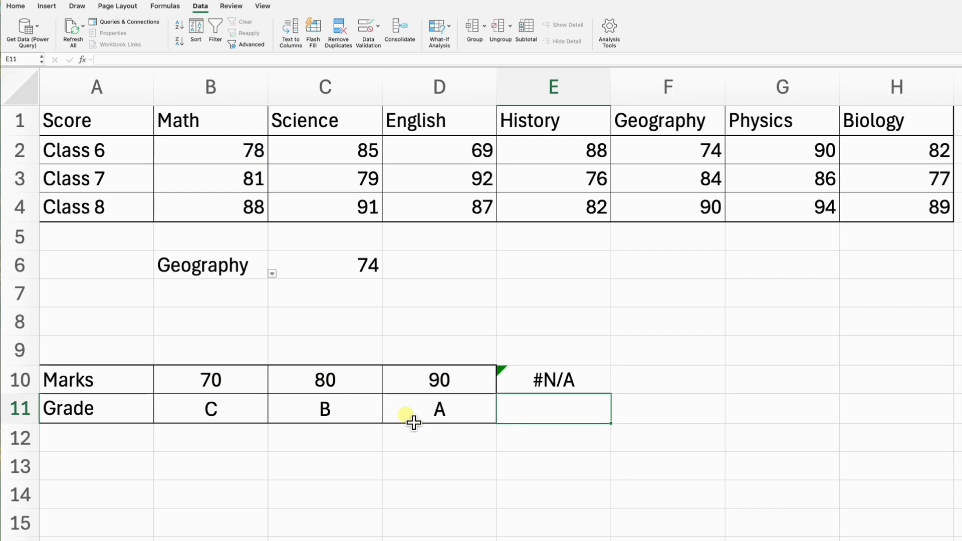
Change the HLOOKUP formula in cell E10 from exact match to approximate match by setting its last argument to TRUE.
{"action": "left_click", "coordinate": [210, 152]}
{"action": "left_click_drag", "start_coordinate": [214, 381], "coordinate": [428, 380]}
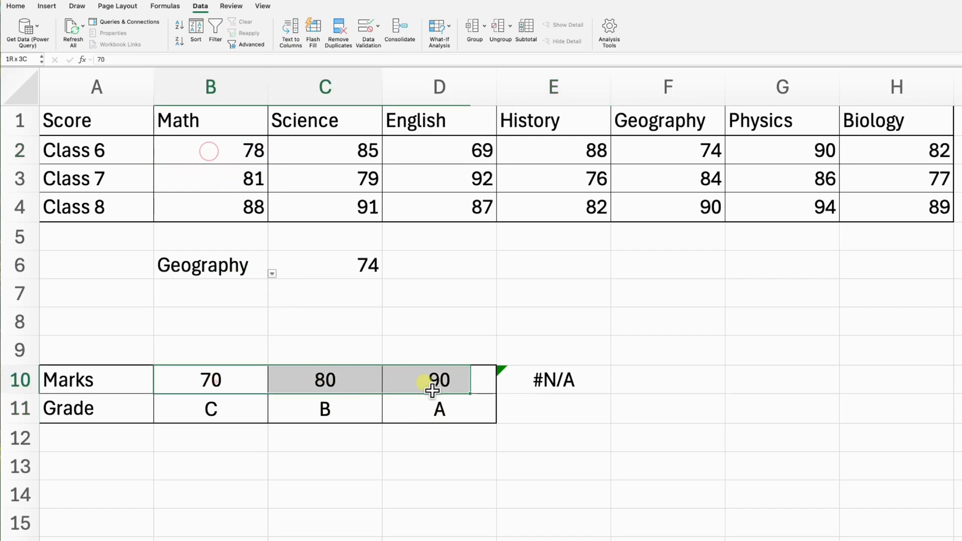
{"action": "left_click", "coordinate": [530, 380]}
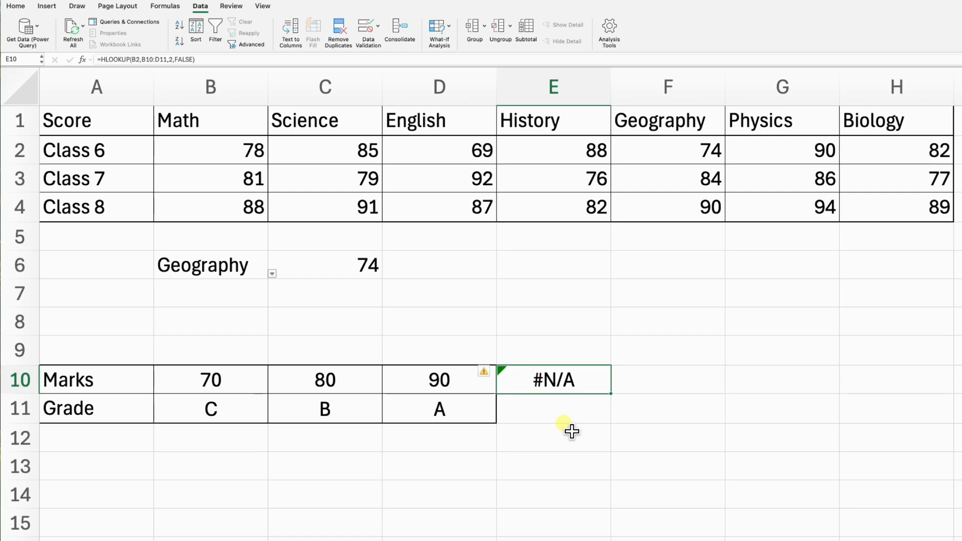
{"action": "double_click", "coordinate": [590, 382]}
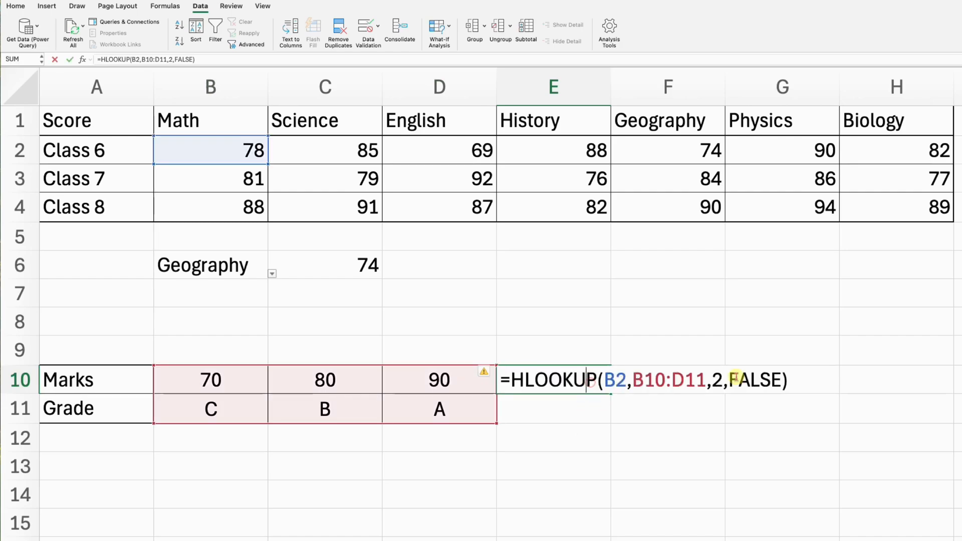
{"action": "key", "text": "BackSpace"}
{"action": "key", "text": "BackSpace"}
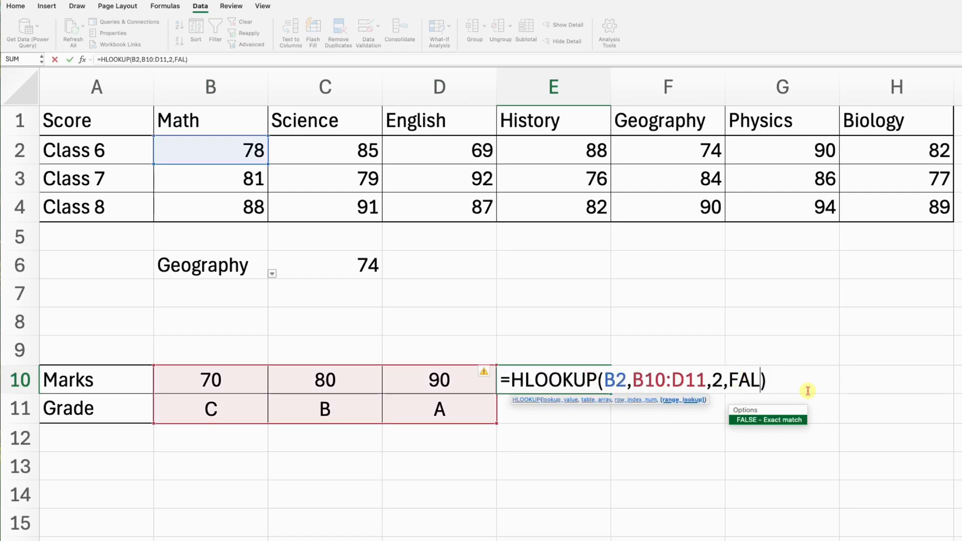
{"action": "key", "text": "BackSpace"}
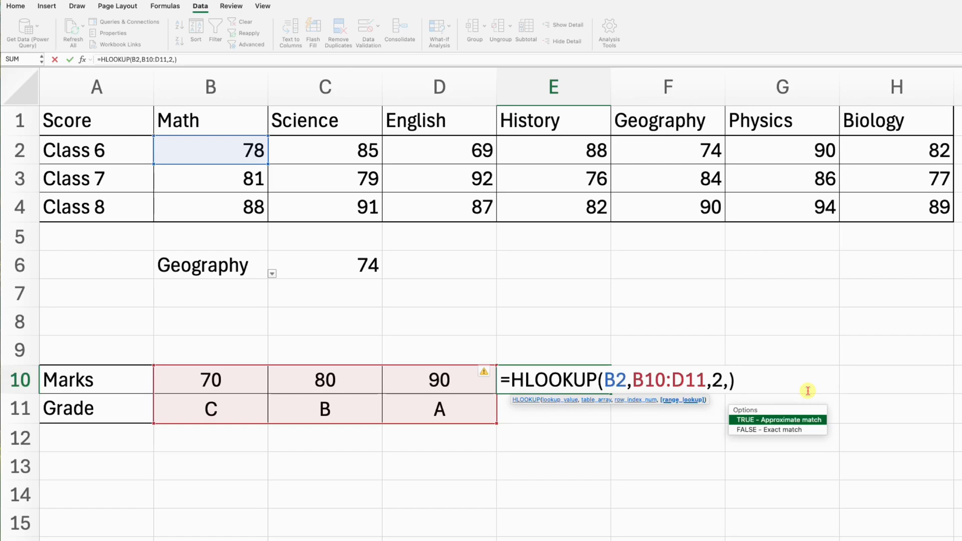
{"action": "double_click", "coordinate": [790, 421]}
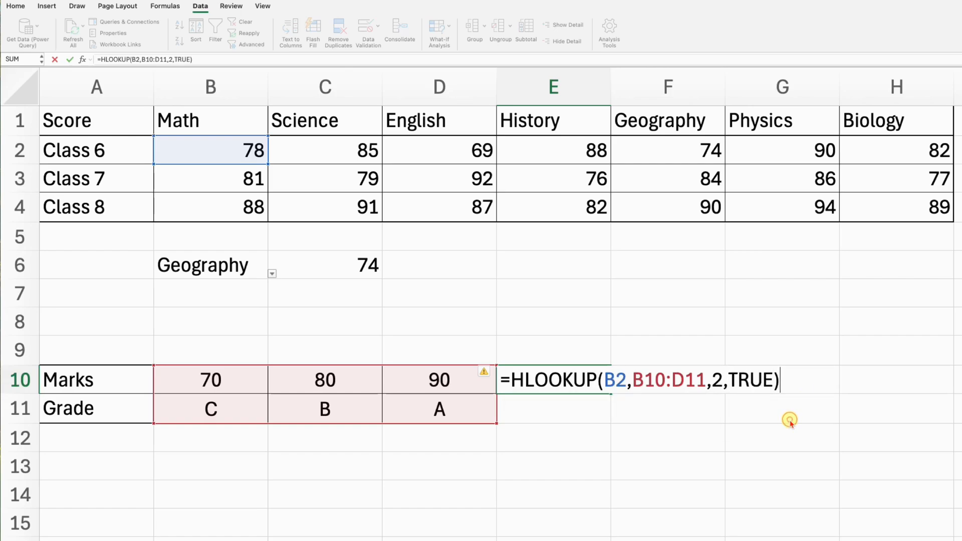
{"action": "key", "text": "Return"}
Compare the grade in E10 with the Class 6 Math score and the marks and grades in B10:D11.
{"action": "left_click", "coordinate": [522, 381]}
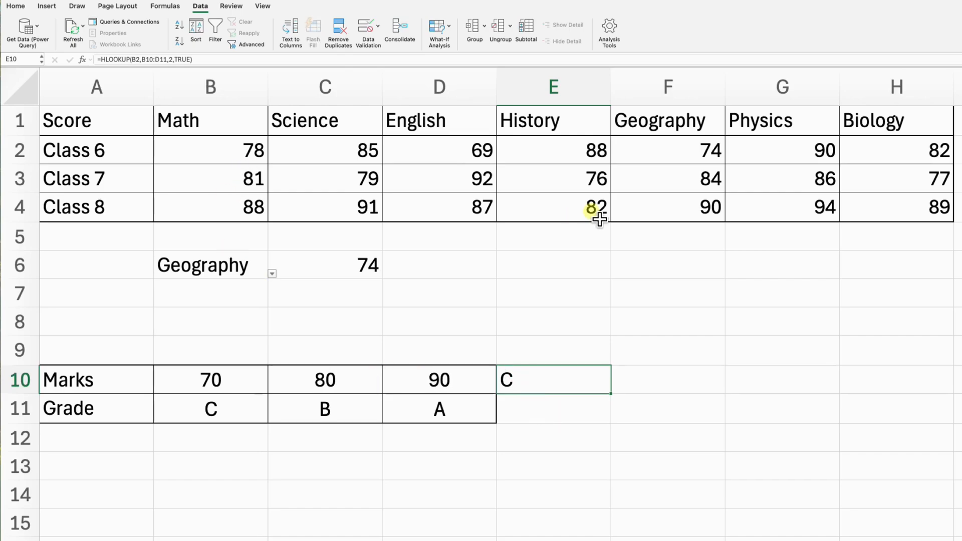
{"action": "left_click", "coordinate": [228, 159]}
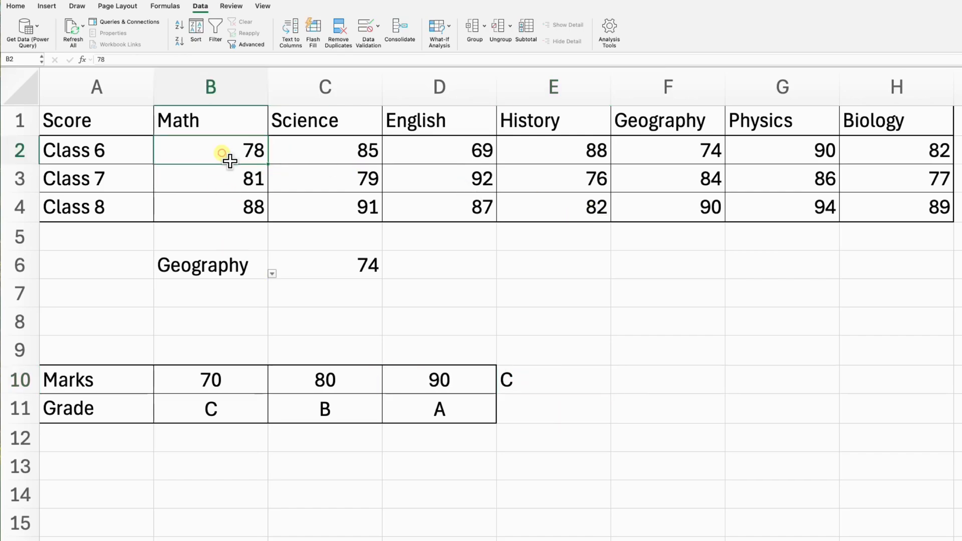
{"action": "left_click", "coordinate": [211, 380]}
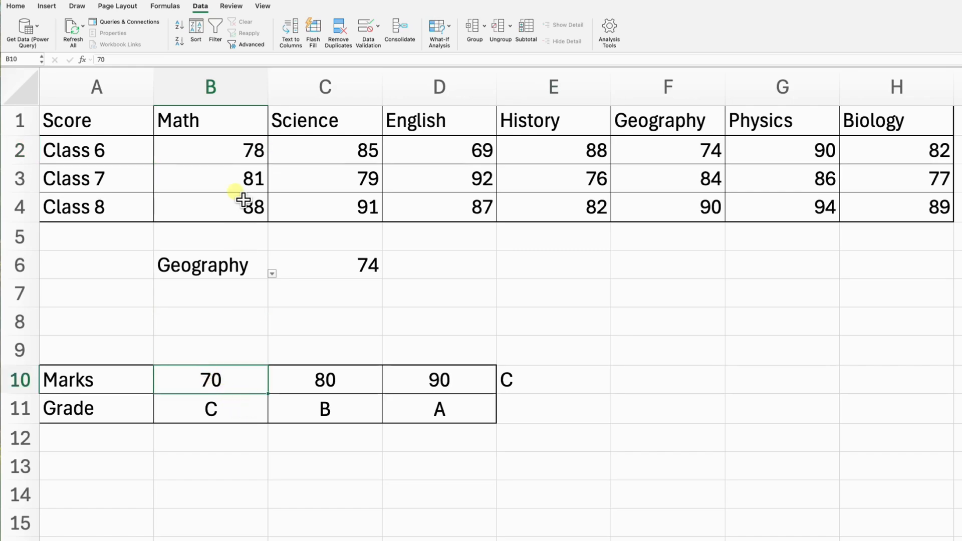
{"action": "left_click", "coordinate": [245, 161]}
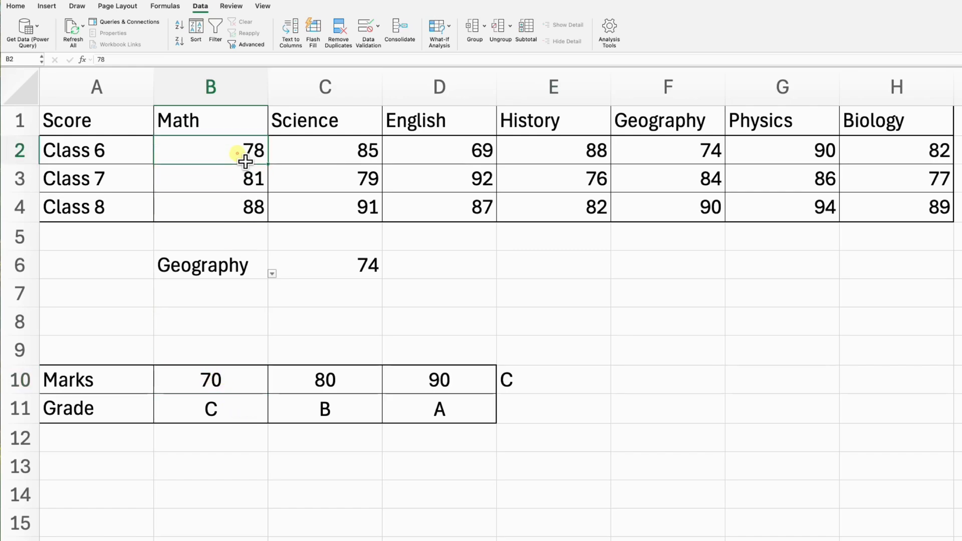
{"action": "left_click", "coordinate": [245, 385]}
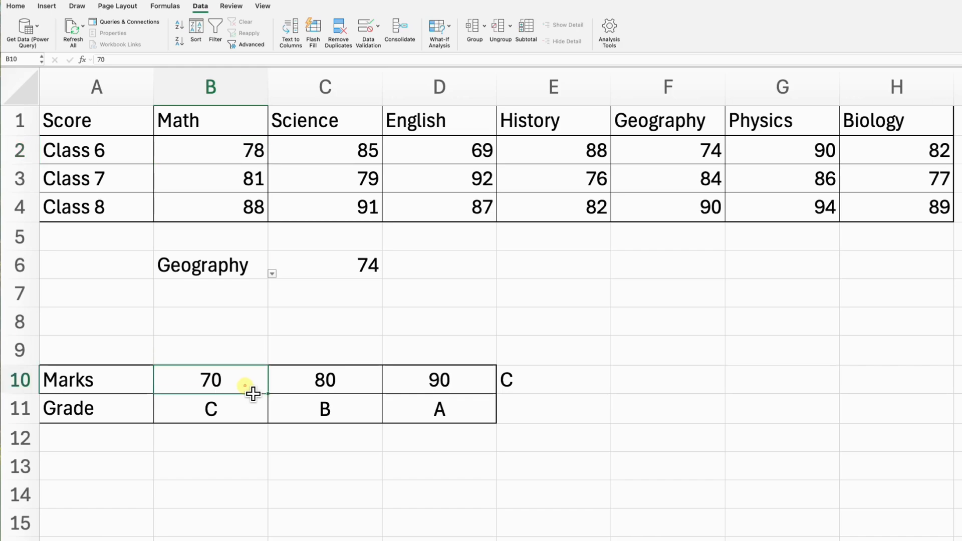
{"action": "left_click", "coordinate": [330, 377]}
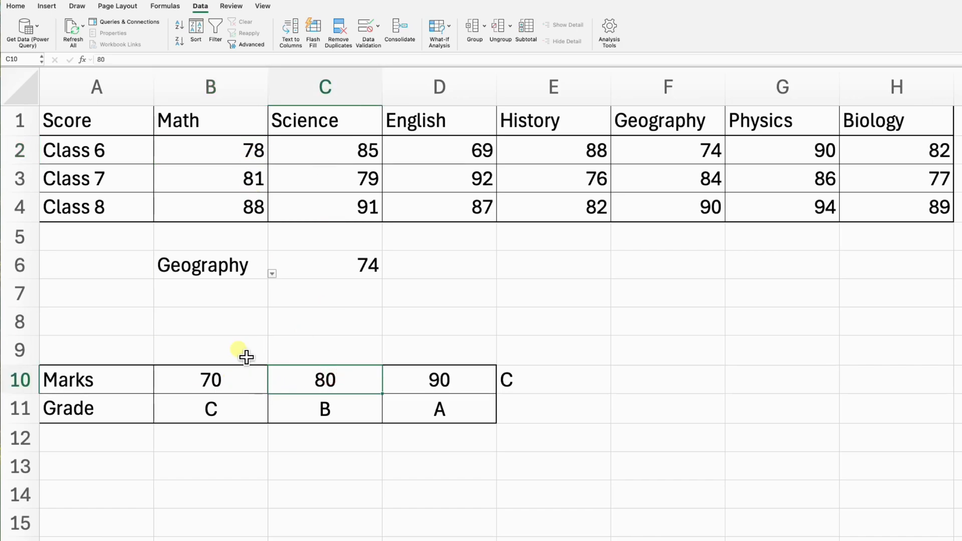
{"action": "left_click", "coordinate": [227, 383]}
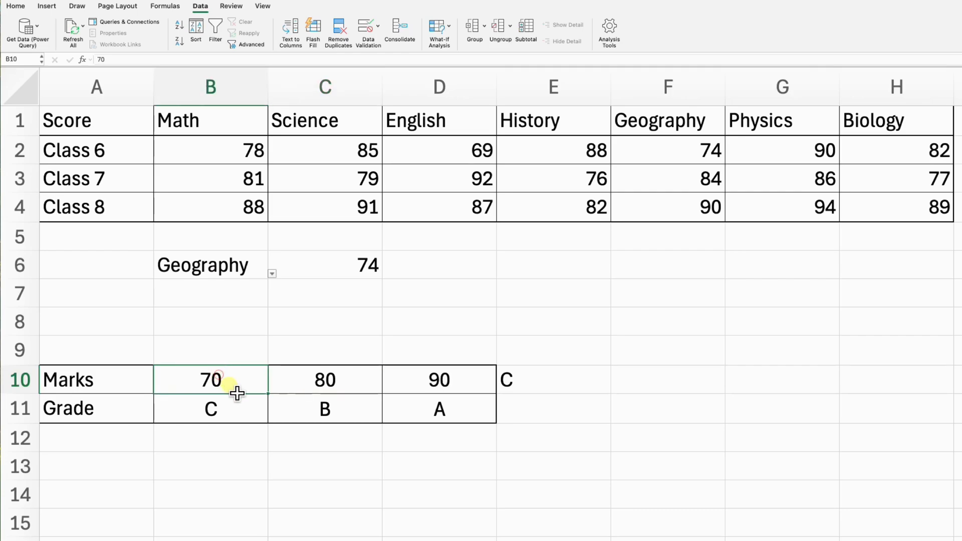
{"action": "left_click", "coordinate": [227, 404]}
{"action": "left_click_drag", "start_coordinate": [215, 413], "coordinate": [425, 412]}
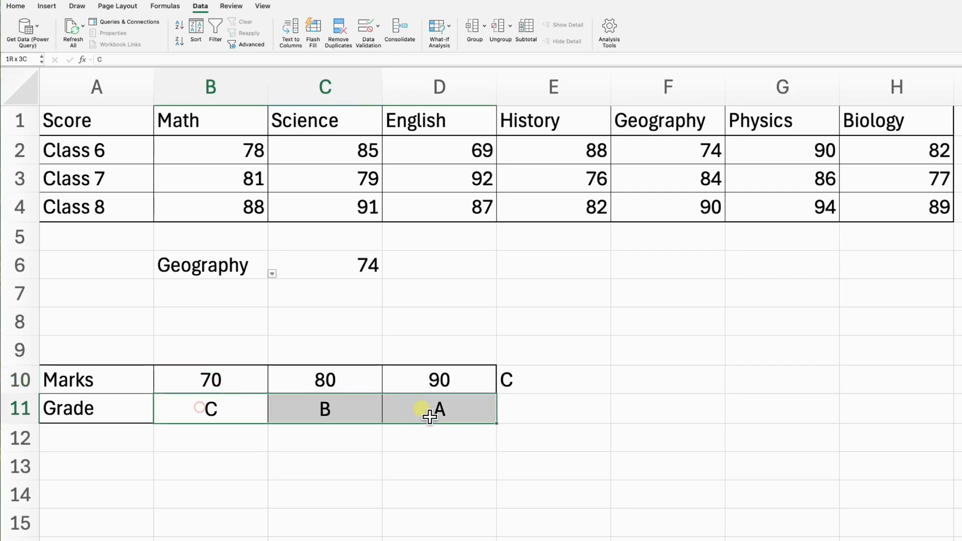
Replace the lookup value in E10's HLOOKUP formula with D3, the Class 7 English score.
{"action": "left_click", "coordinate": [548, 384]}
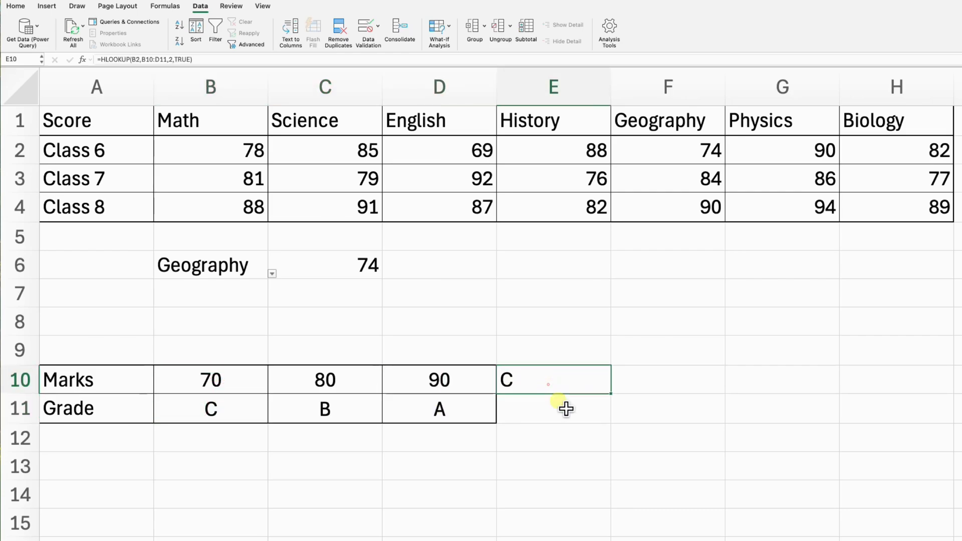
{"action": "double_click", "coordinate": [571, 384]}
{"action": "left_click", "coordinate": [624, 379]}
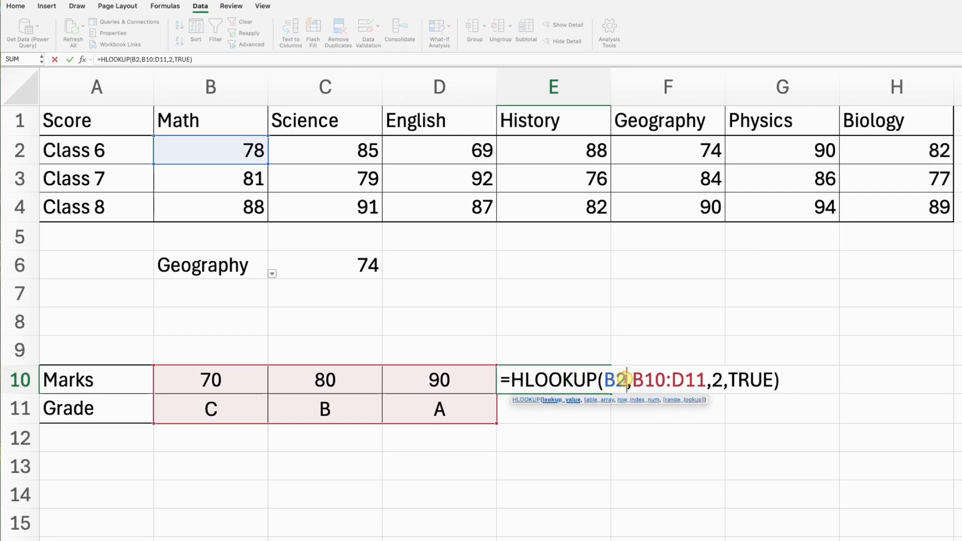
{"action": "key", "text": "BackSpace"}
{"action": "key", "text": "BackSpace"}
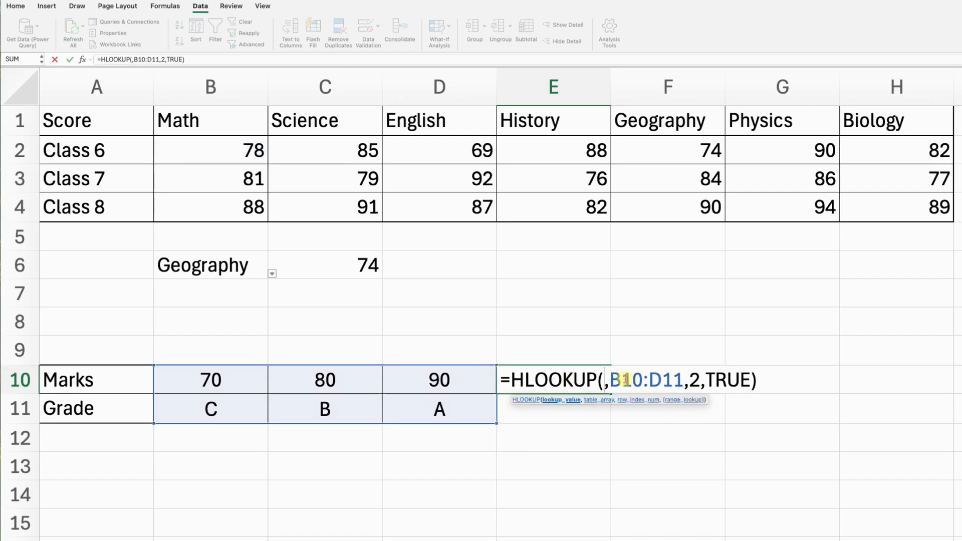
{"action": "left_click", "coordinate": [490, 184]}
{"action": "key", "text": "Return"}
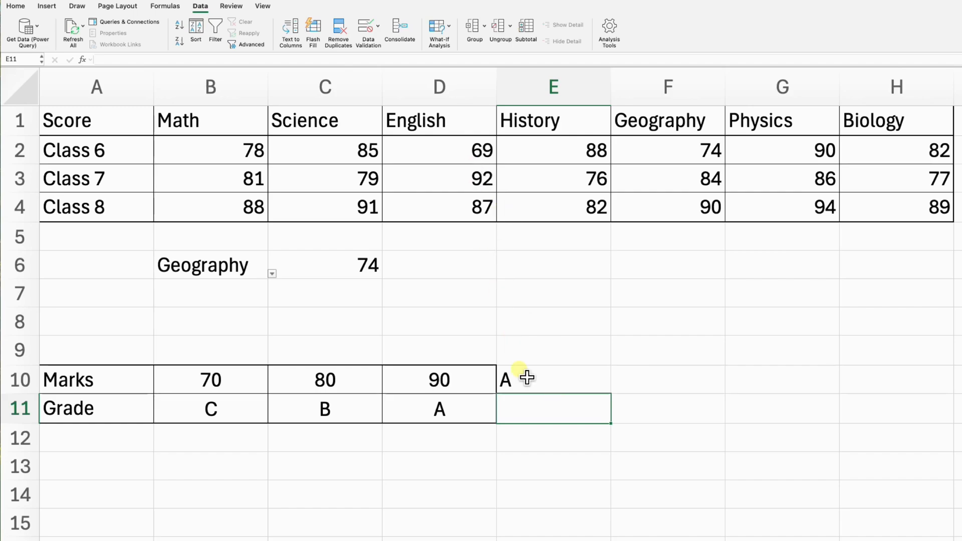
{"action": "left_click", "coordinate": [523, 379]}
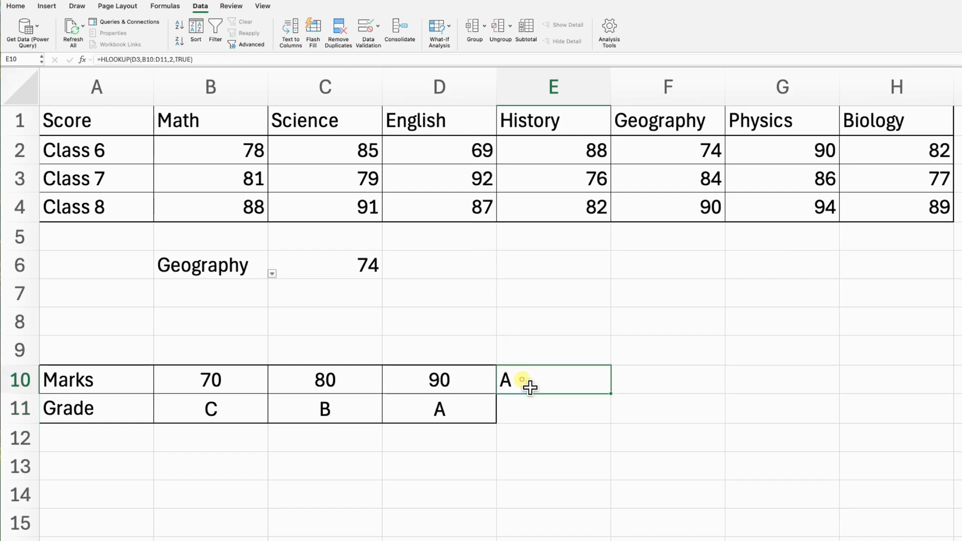
Test the grade lookup by setting the Class 7 English score in D3 to 89 and finally to 79.
{"action": "left_click", "coordinate": [484, 187]}
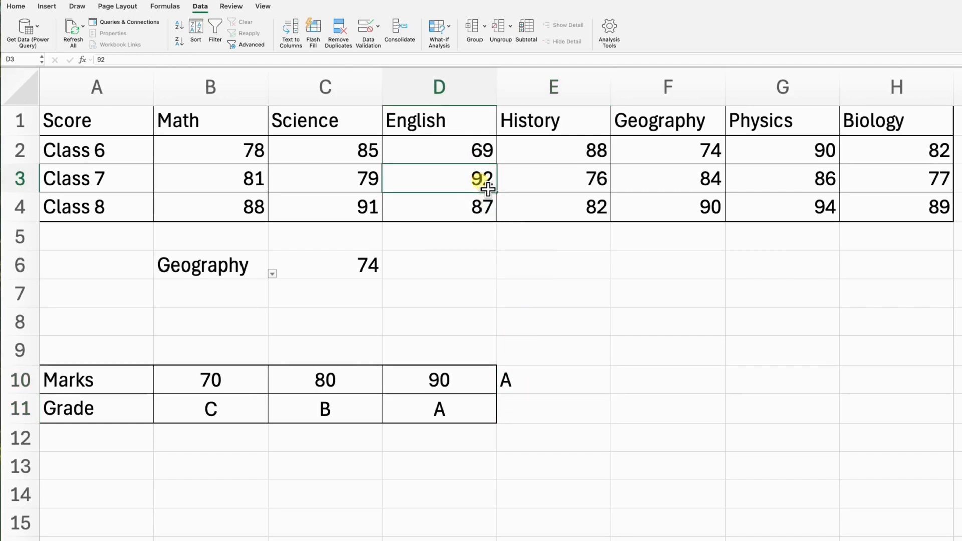
{"action": "type", "text": "89"}
{"action": "key", "text": "Return"}
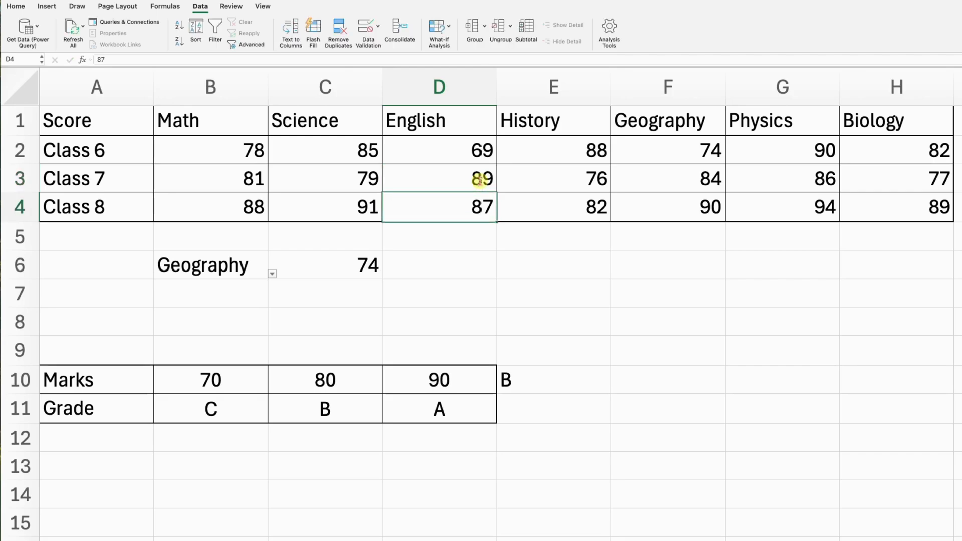
{"action": "left_click", "coordinate": [489, 187]}
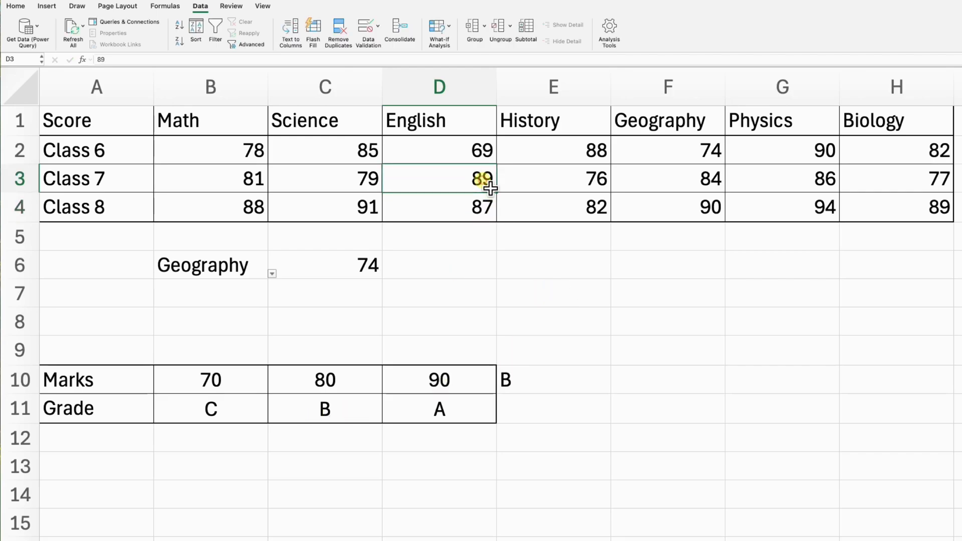
{"action": "type", "text": "79"}
{"action": "key", "text": "Return"}
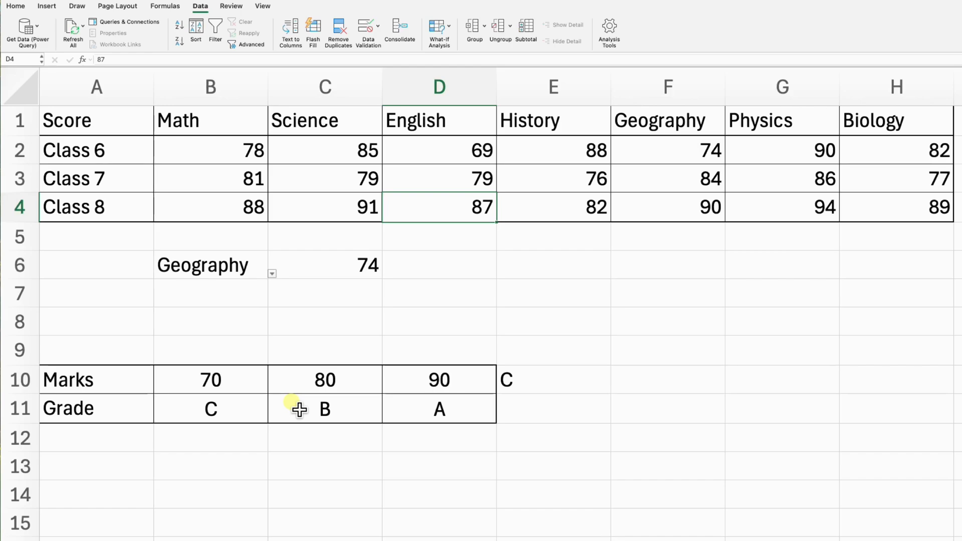
Replace the formula in E10 with an exact-match HLOOKUP of the Class 6 Math score in B2, returning row 2 of B10:D11.
{"action": "left_click", "coordinate": [560, 379]}
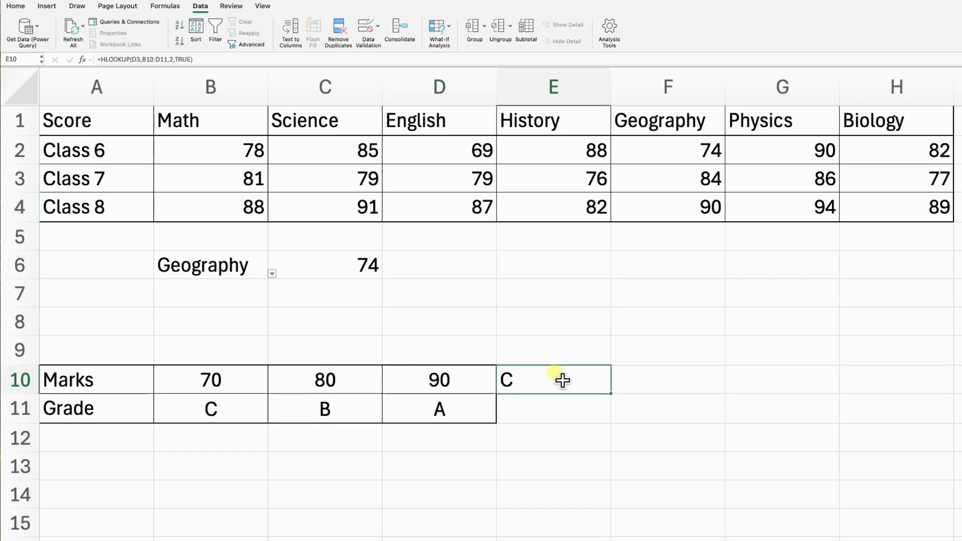
{"action": "type", "text": "=h"}
{"action": "key", "text": "Tab"}
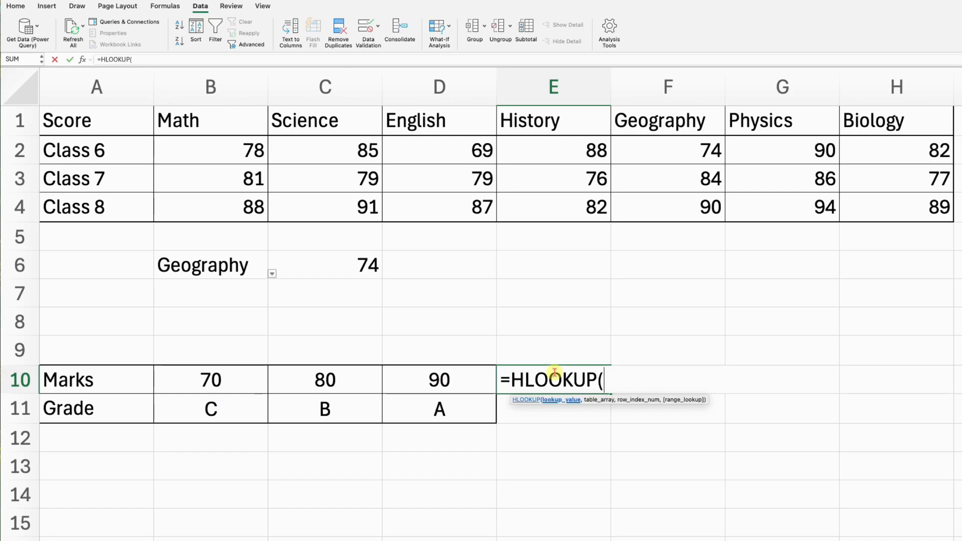
{"action": "left_click", "coordinate": [246, 159]}
{"action": "type", "text": ","}
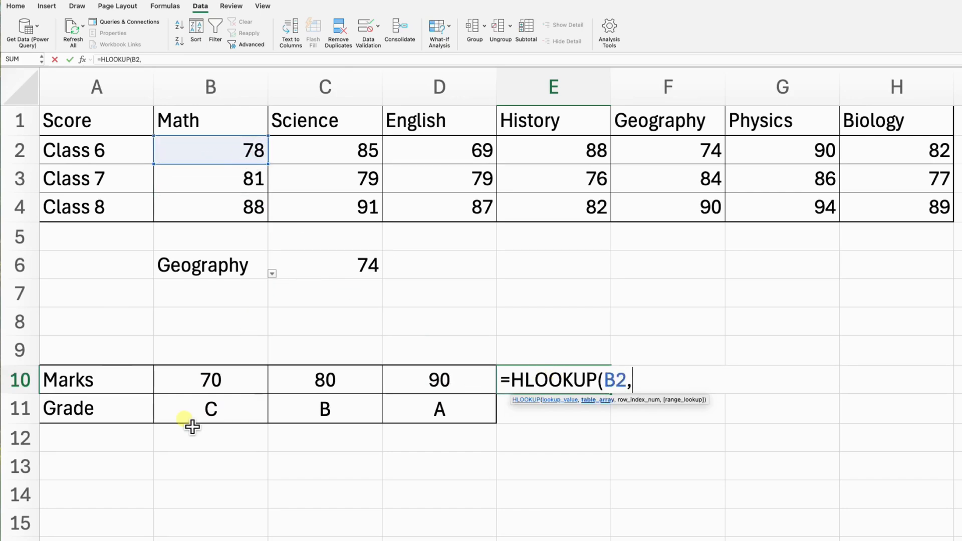
{"action": "left_click_drag", "start_coordinate": [234, 390], "coordinate": [441, 429]}
{"action": "type", "text": ","}
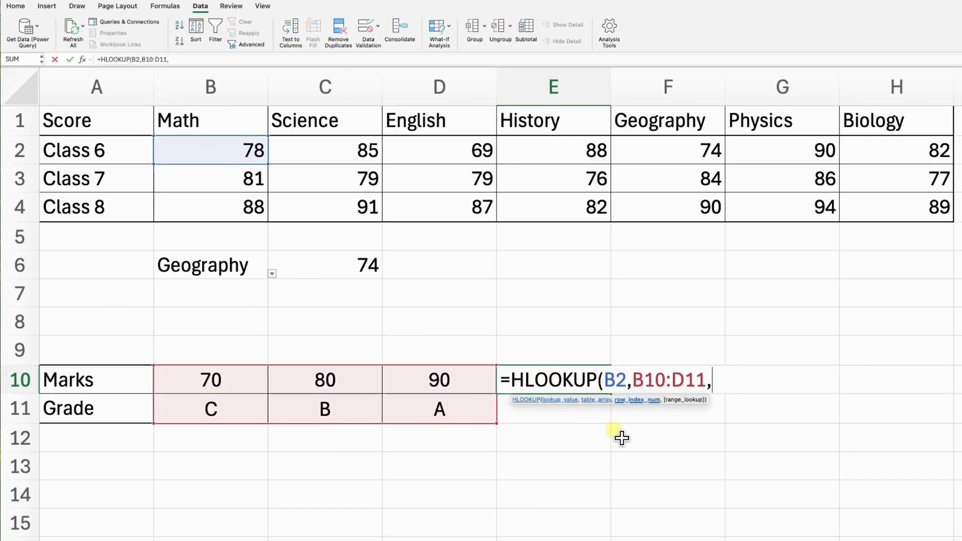
{"action": "type", "text": "2,"}
{"action": "key", "text": "Down"}
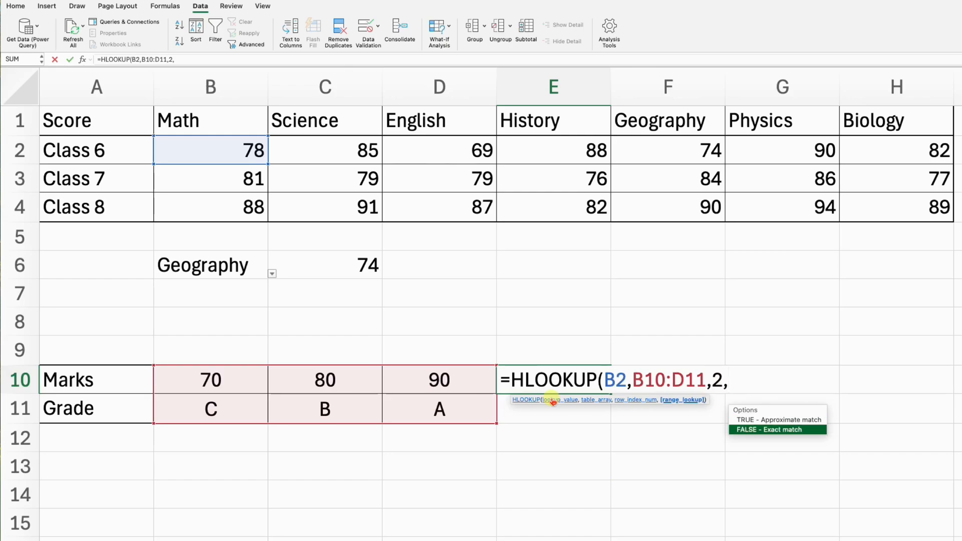
{"action": "key", "text": "Tab"}
{"action": "type", "text": ")"}
{"action": "key", "text": "Return"}
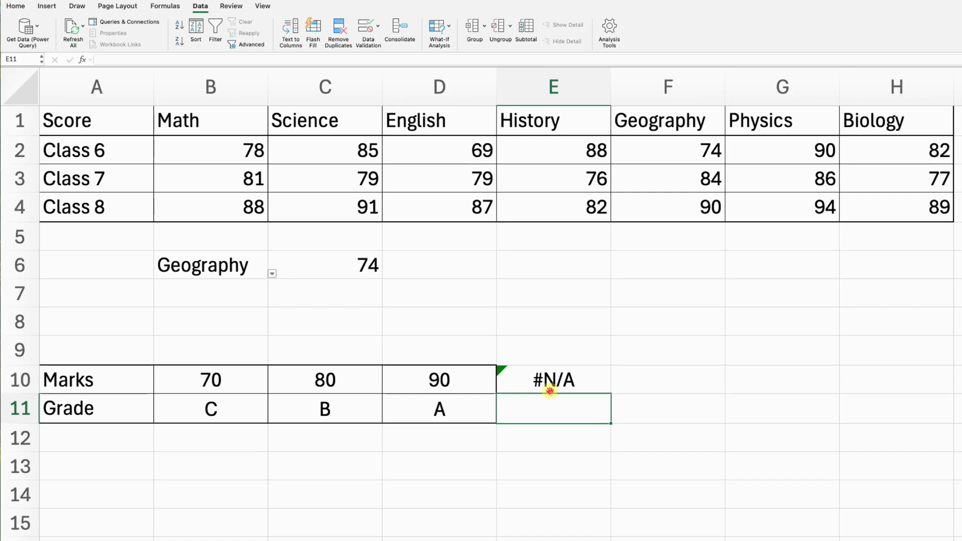
Wrap the HLOOKUP formula in E10 in IFERROR with the text "ERROR" as the value if error.
{"action": "left_click", "coordinate": [551, 390]}
{"action": "double_click", "coordinate": [546, 385]}
{"action": "left_click", "coordinate": [508, 379]}
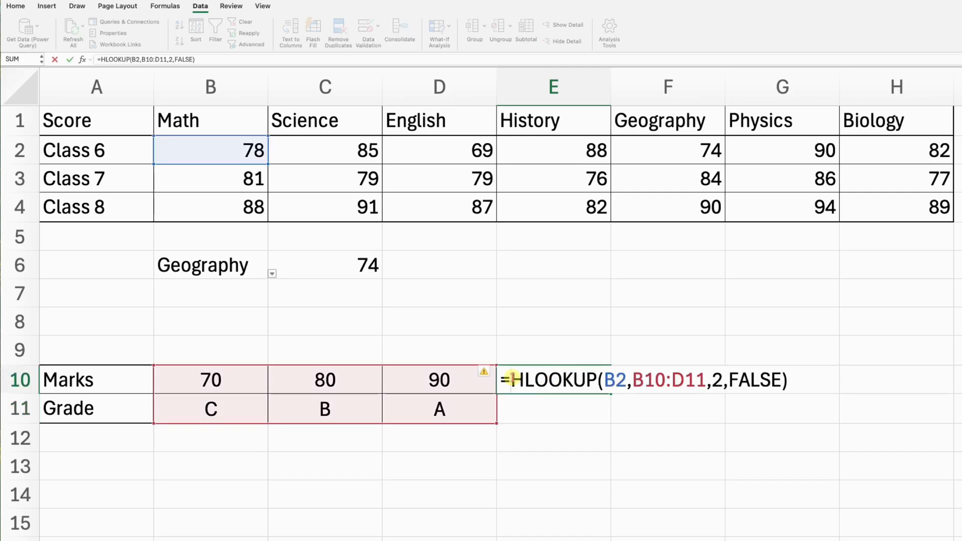
{"action": "type", "text": "ifer"}
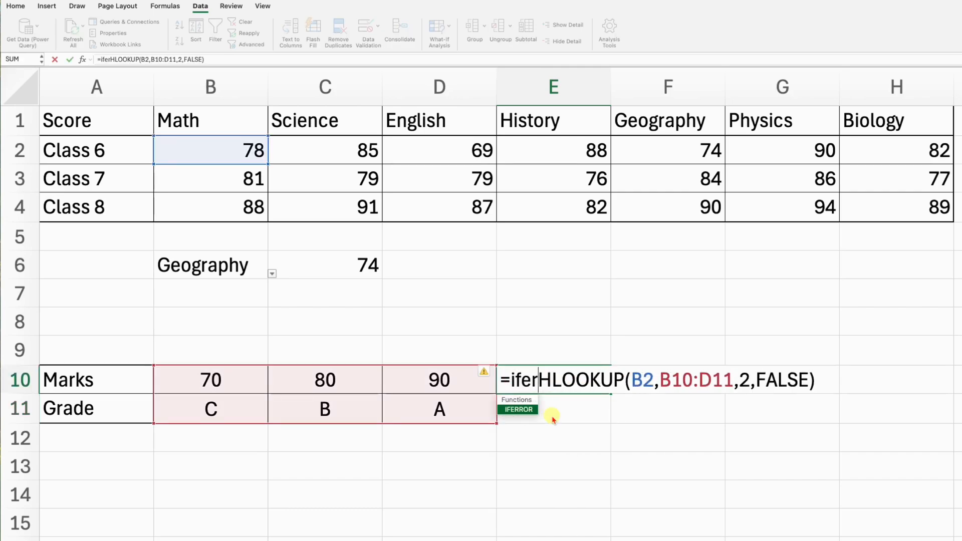
{"action": "key", "text": "Tab"}
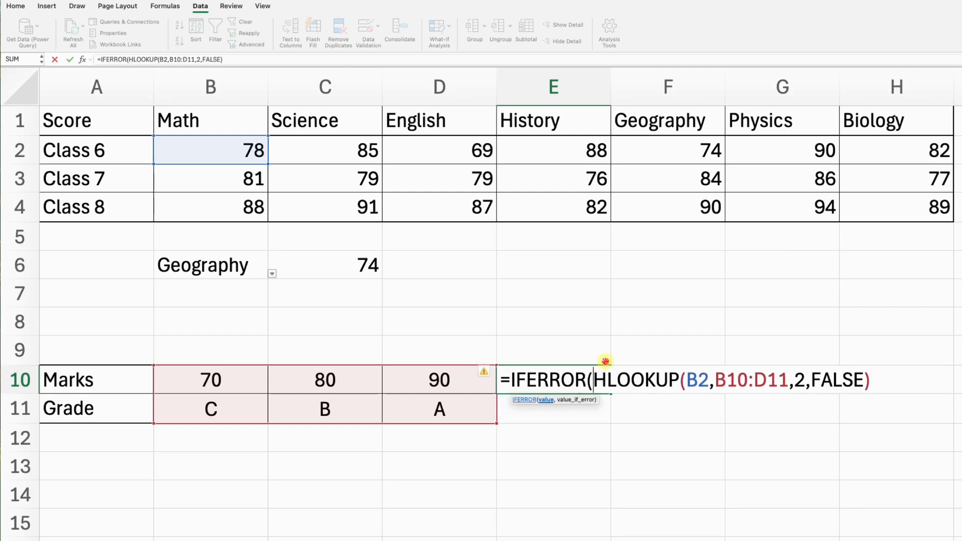
{"action": "left_click", "coordinate": [880, 383]}
{"action": "type", "text": ",0)"}
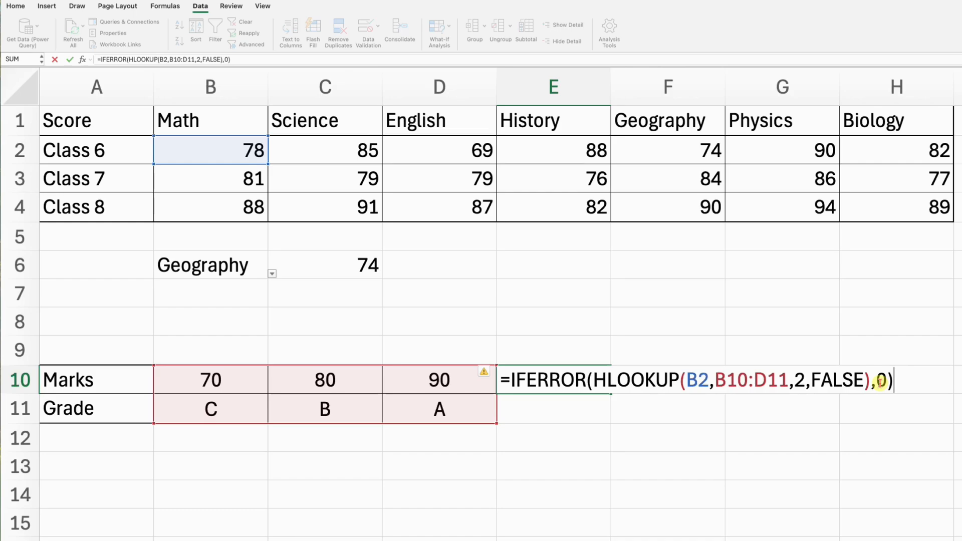
{"action": "key", "text": "BackSpace"}
{"action": "key", "text": "BackSpace"}
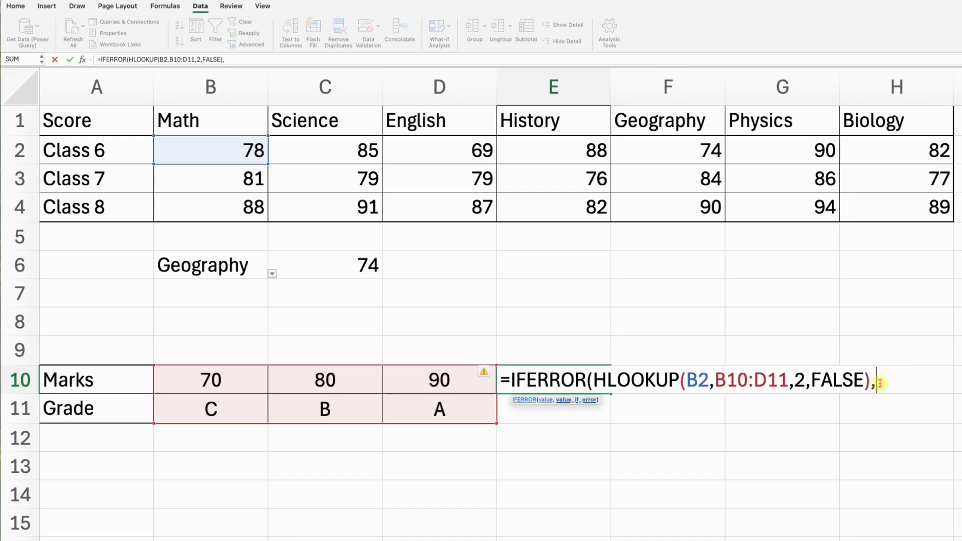
{"action": "type", "text": "\"ERROR\""}
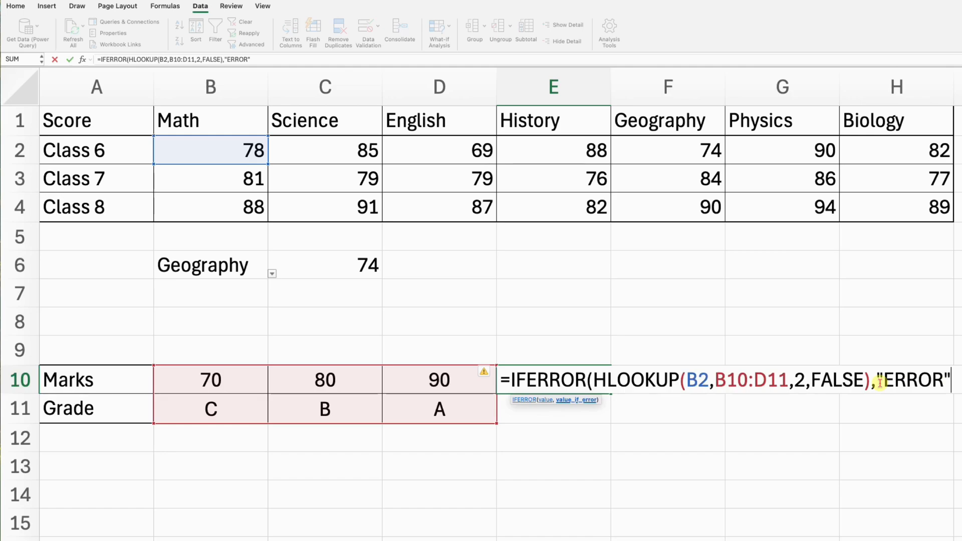
{"action": "type", "text": ")"}
{"action": "key", "text": "Return"}
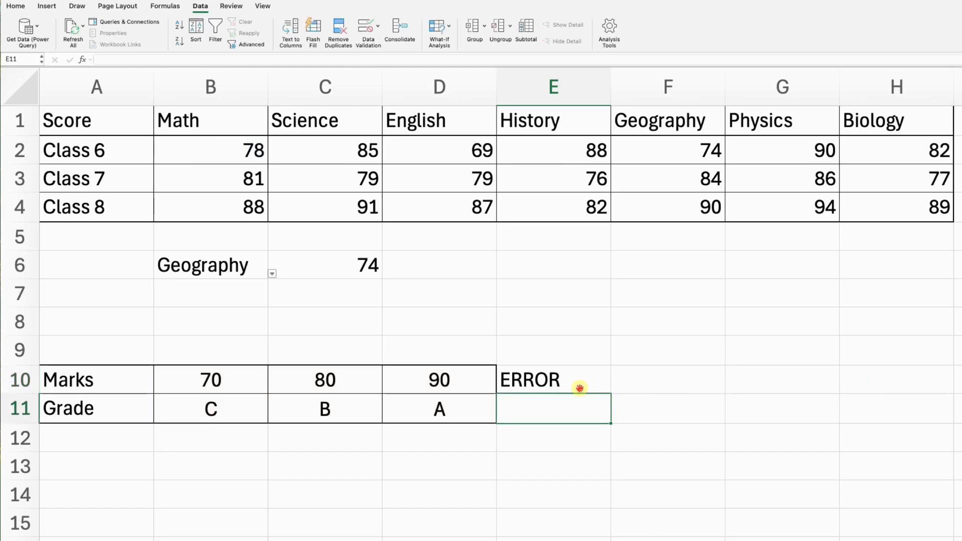
Change the value-if-error argument of E10's IFERROR formula to 0.
{"action": "double_click", "coordinate": [576, 386]}
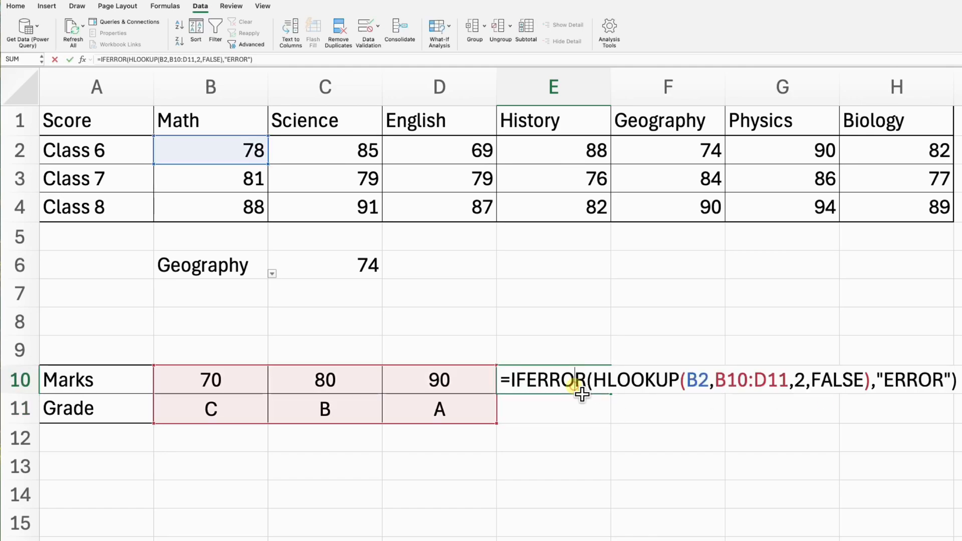
{"action": "left_click", "coordinate": [954, 381]}
{"action": "key", "text": "BackSpace"}
{"action": "key", "text": "BackSpace"}
{"action": "key", "text": "BackSpace"}
{"action": "key", "text": "BackSpace"}
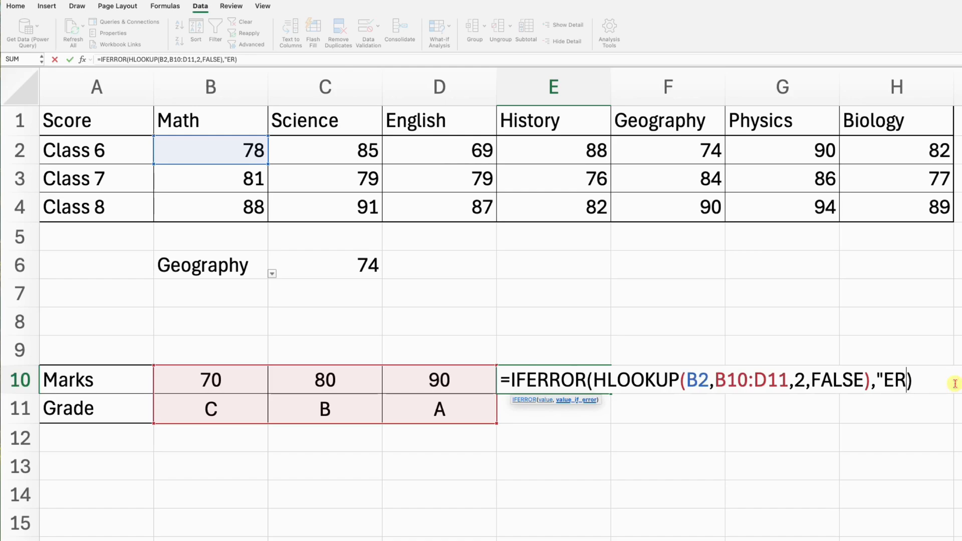
{"action": "key", "text": "BackSpace"}
{"action": "key", "text": "BackSpace"}
{"action": "key", "text": "BackSpace"}
{"action": "type", "text": "0"}
{"action": "key", "text": "Return"}
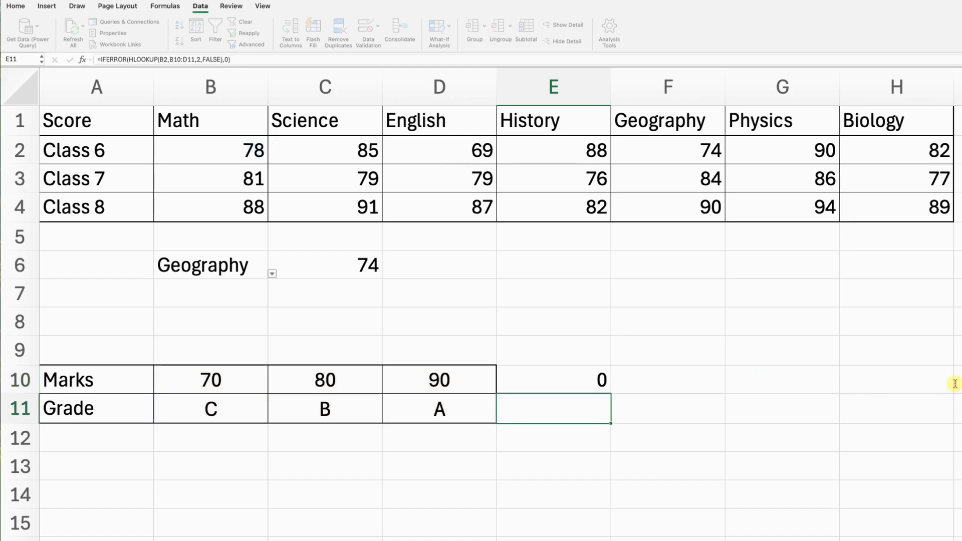